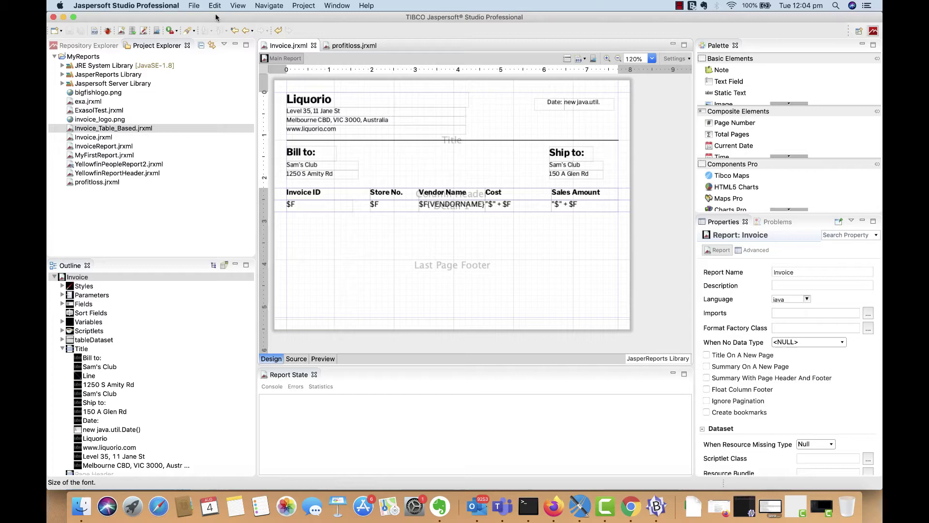
# Step: Start a new Jasper Report via File > New and pick the Invoice template from the gallery
pyautogui.click(193, 6)
pyautogui.moveTo(209, 19)
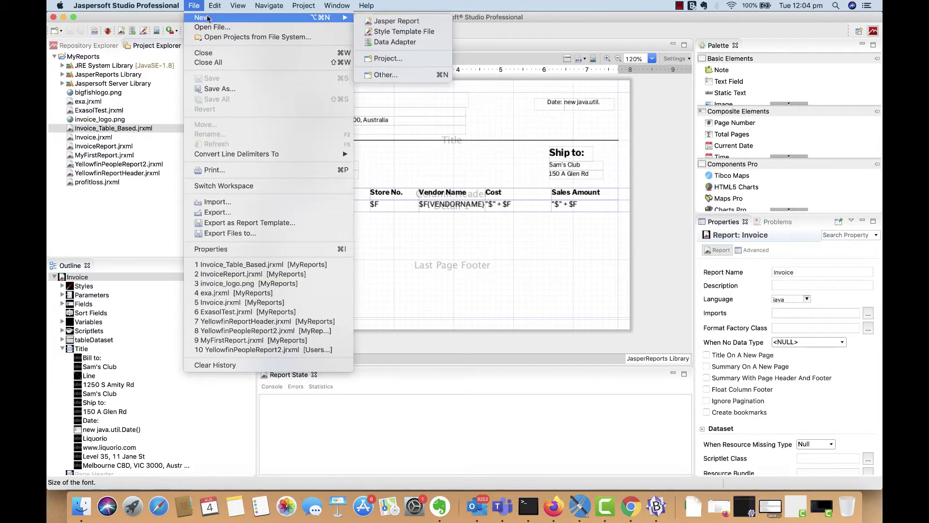
pyautogui.click(446, 22)
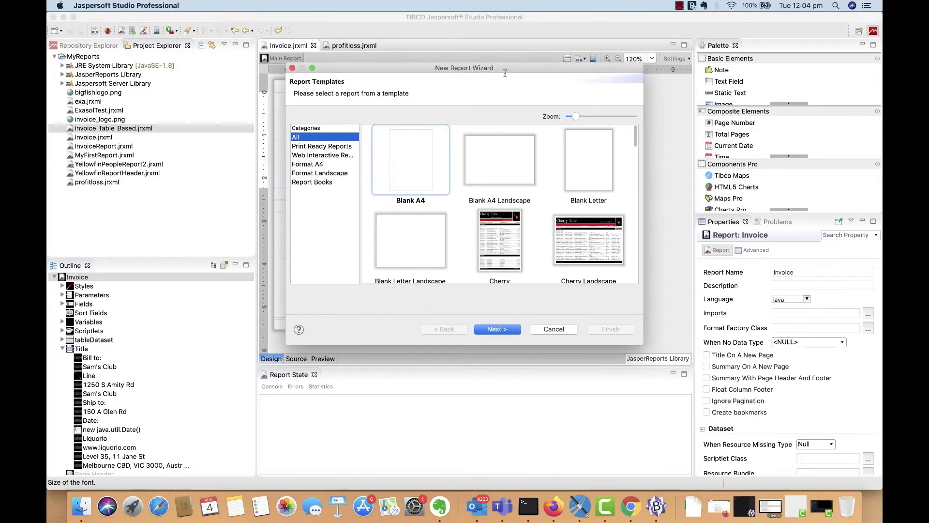
pyautogui.scroll(-6, 628, 217)
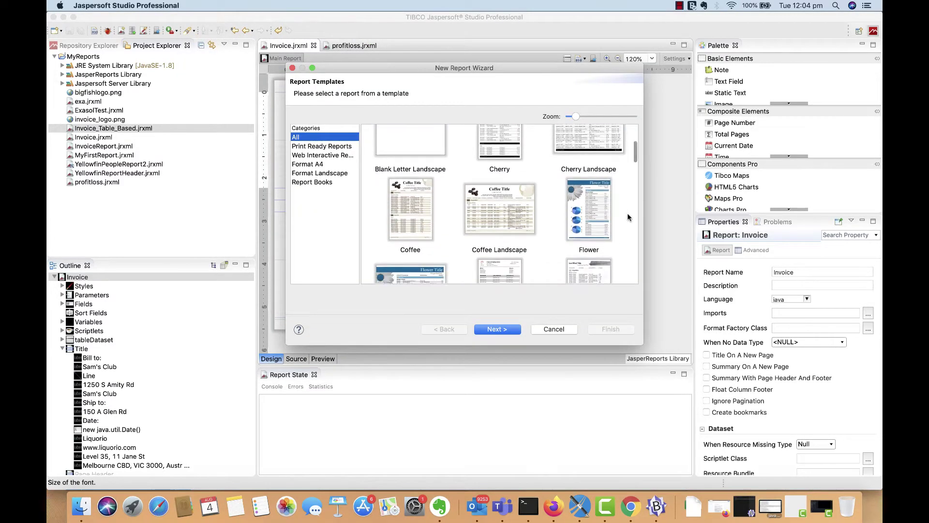
pyautogui.scroll(-3, 628, 217)
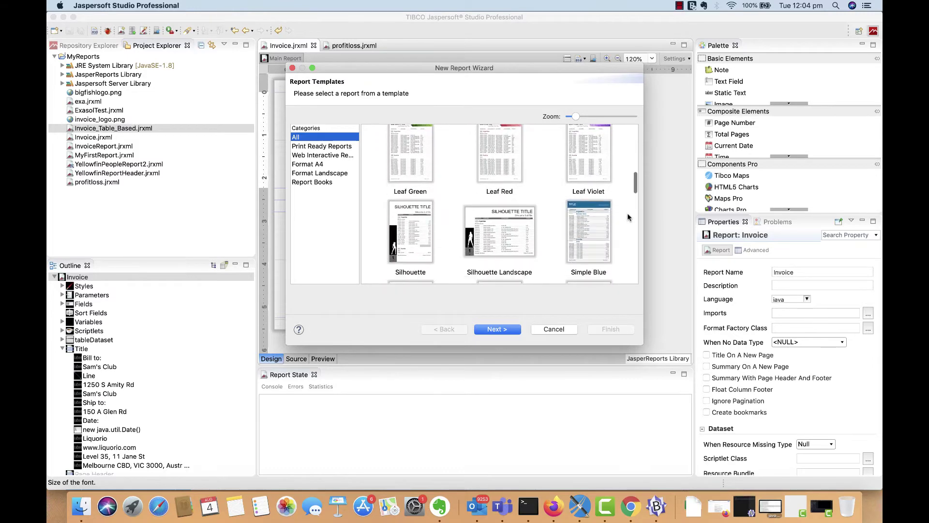
pyautogui.scroll(7, 628, 217)
pyautogui.scroll(5, 628, 217)
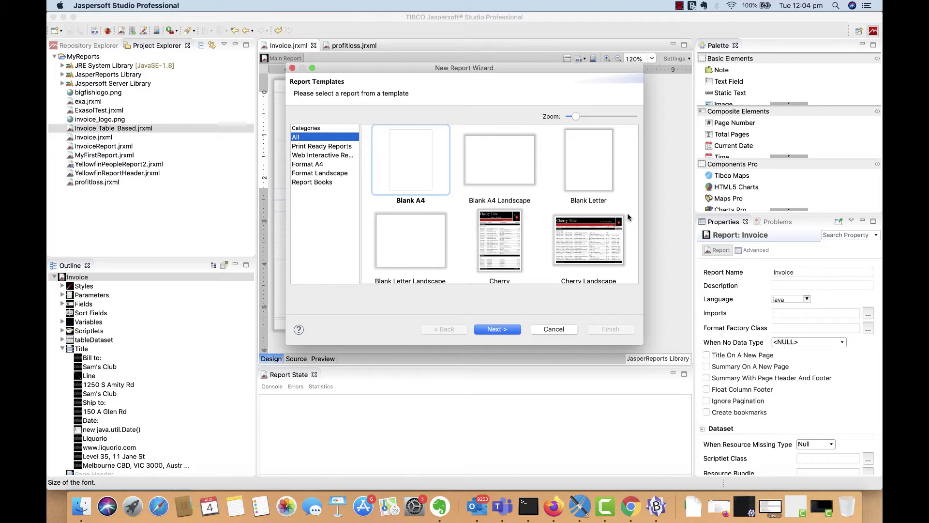
pyautogui.scroll(-8, 628, 217)
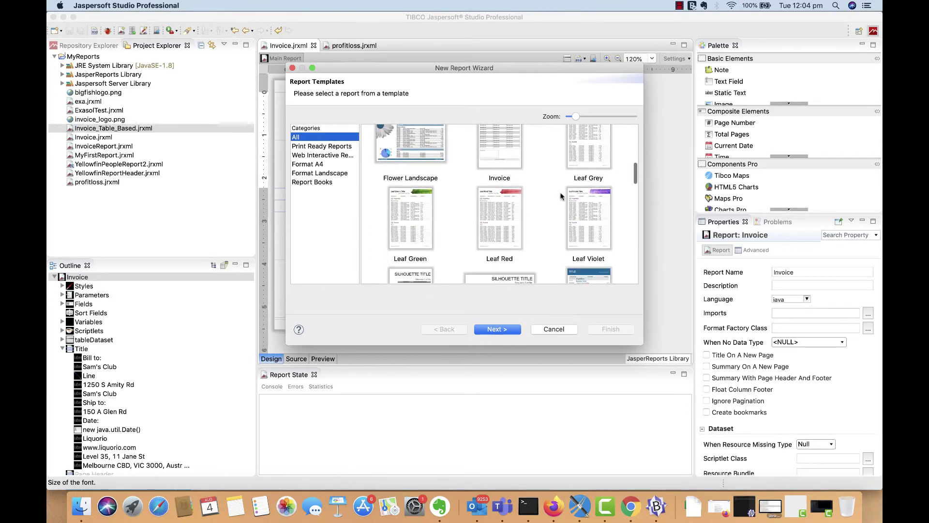
pyautogui.scroll(2, 543, 185)
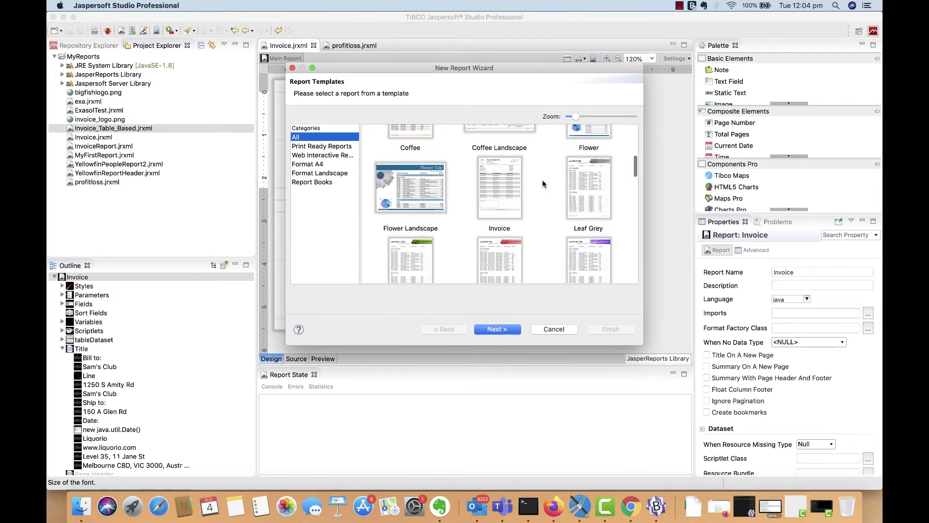
pyautogui.click(513, 188)
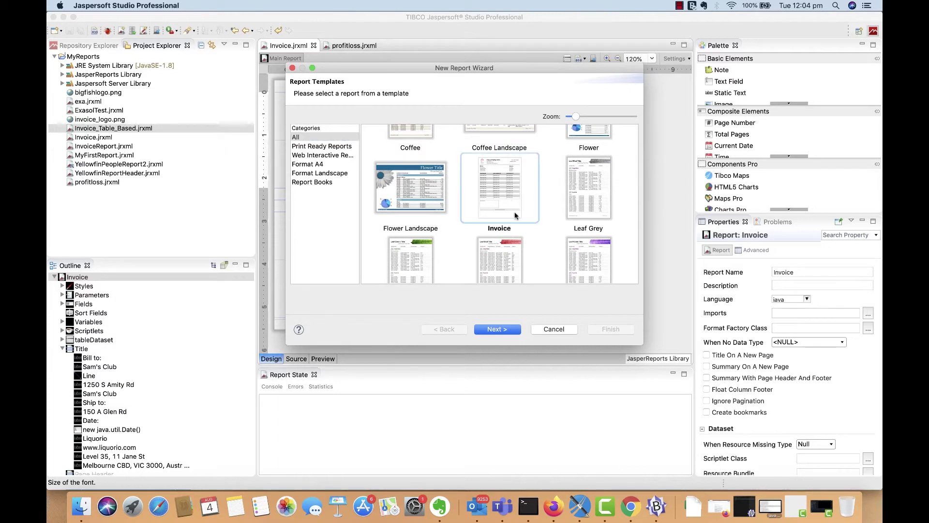
# Step: Name the report file InvoiceReport2.jrxml and advance to choosing its Data Adapter
pyautogui.click(506, 330)
pyautogui.click(355, 277)
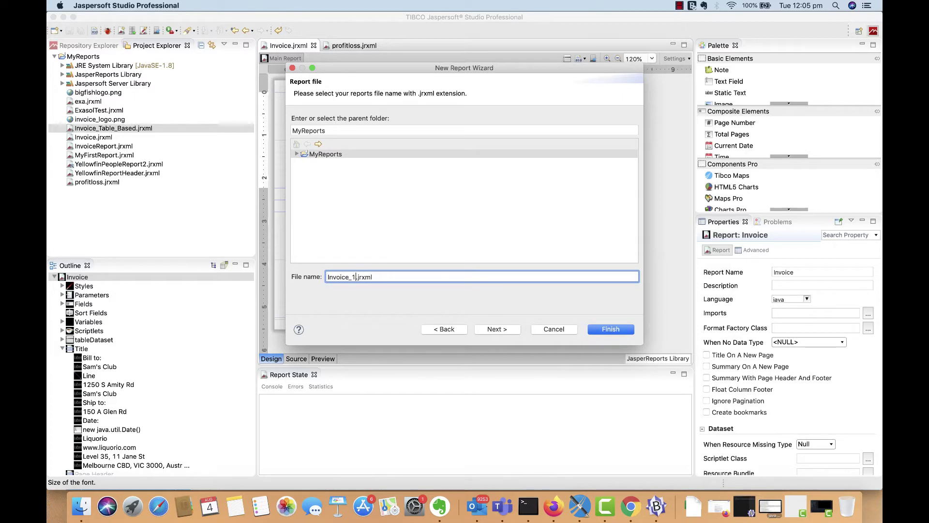
pyautogui.press('BackSpace')
pyautogui.press('BackSpace')
pyautogui.write('Report2')
pyautogui.click(498, 330)
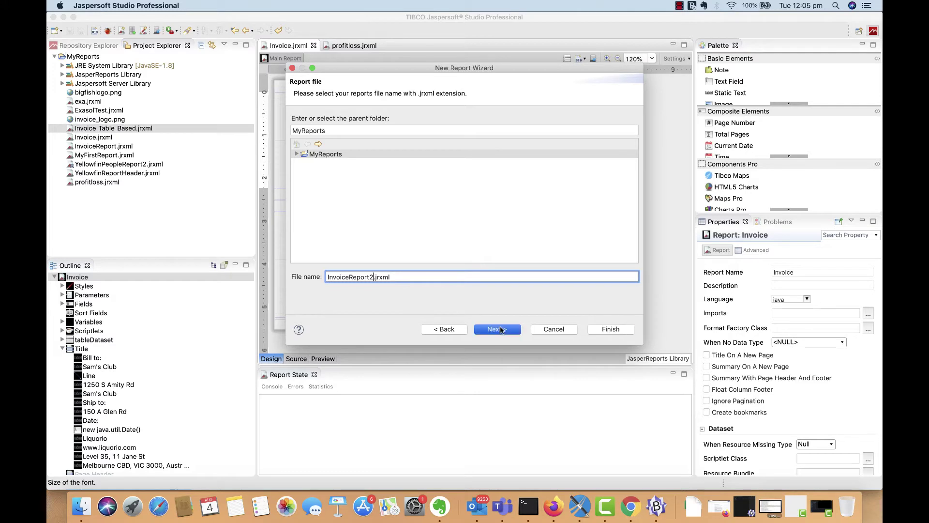
pyautogui.click(536, 119)
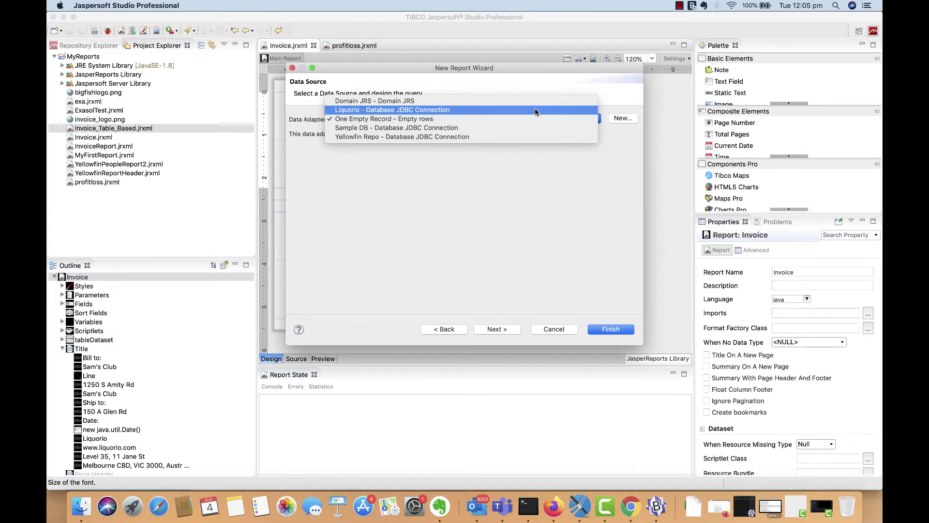
# Step: Select the Liquorio - Database JDBC Connection adapter, expand DEMODATA > Table, then switch to Chrome
pyautogui.press('Escape')
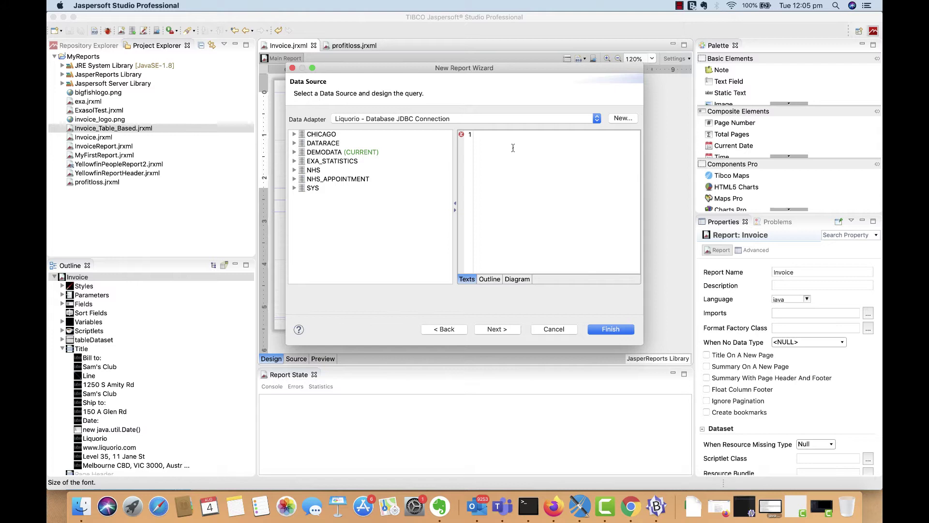
pyautogui.click(294, 153)
pyautogui.click(302, 170)
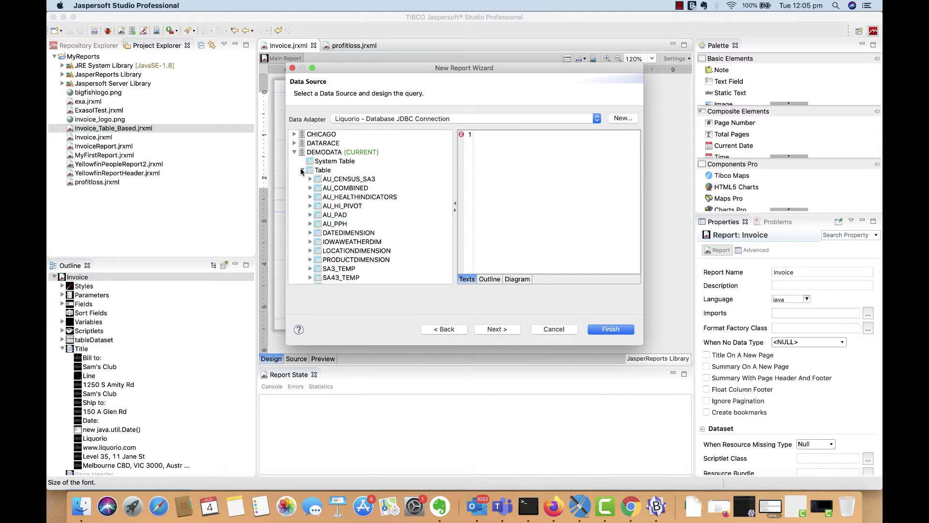
pyautogui.click(632, 509)
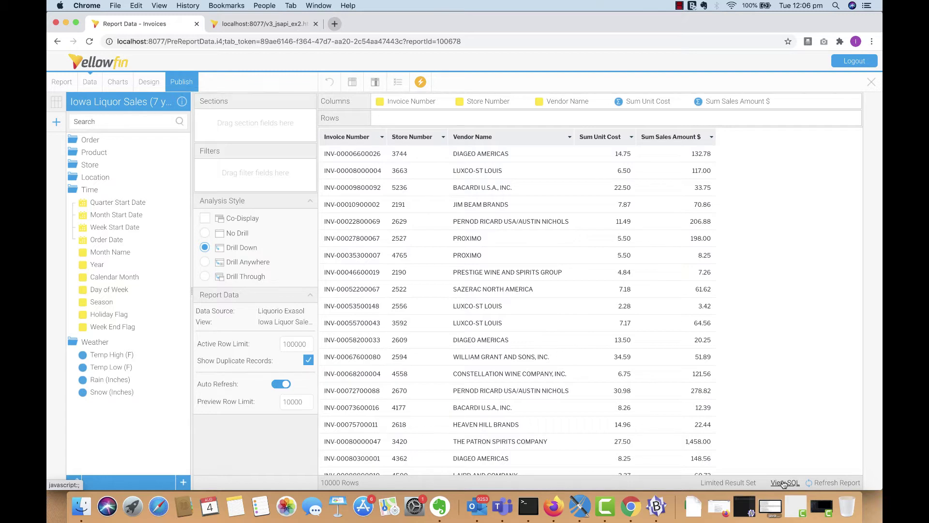
# Step: Copy the Invoices report's full master SQL query from the View SQL dialog
pyautogui.click(784, 483)
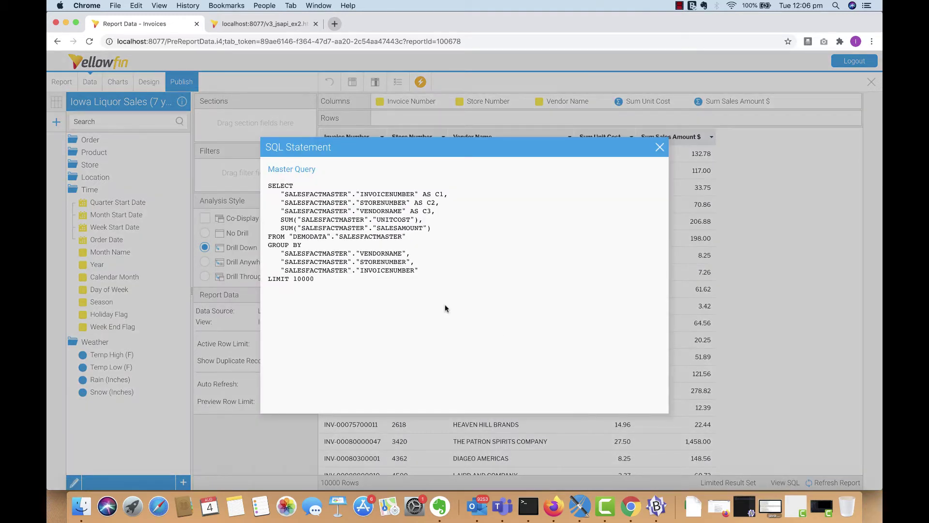
pyautogui.moveTo(315, 279); pyautogui.dragTo(269, 188)
pyautogui.press('super+c')
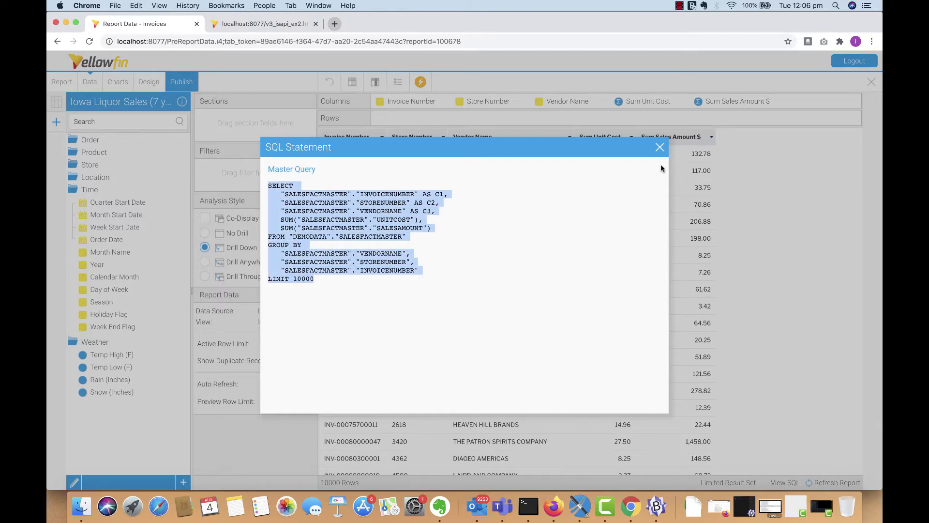
pyautogui.click(660, 147)
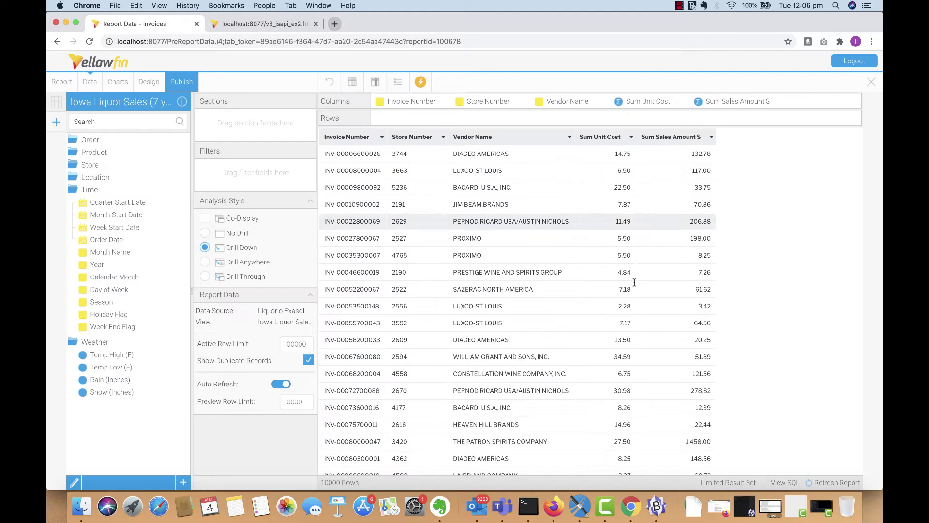
# Step: Paste the SALESFACTMASTER SQL as the report query, add all five fields, and finish the wizard
pyautogui.click(580, 506)
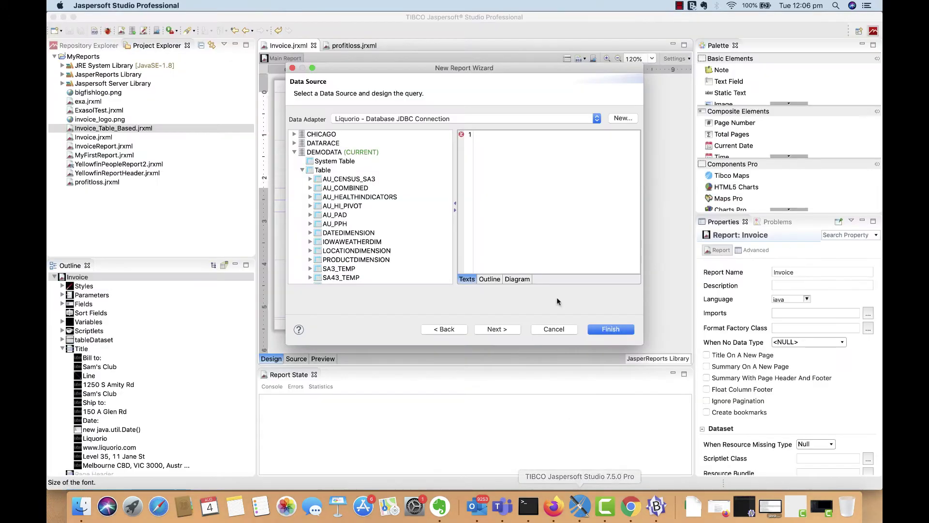
pyautogui.press('super+v')
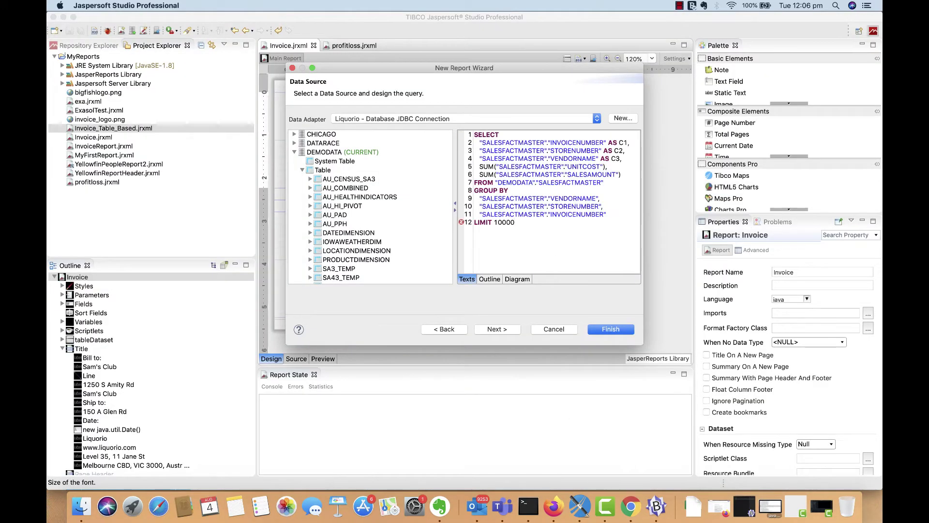
pyautogui.click(504, 334)
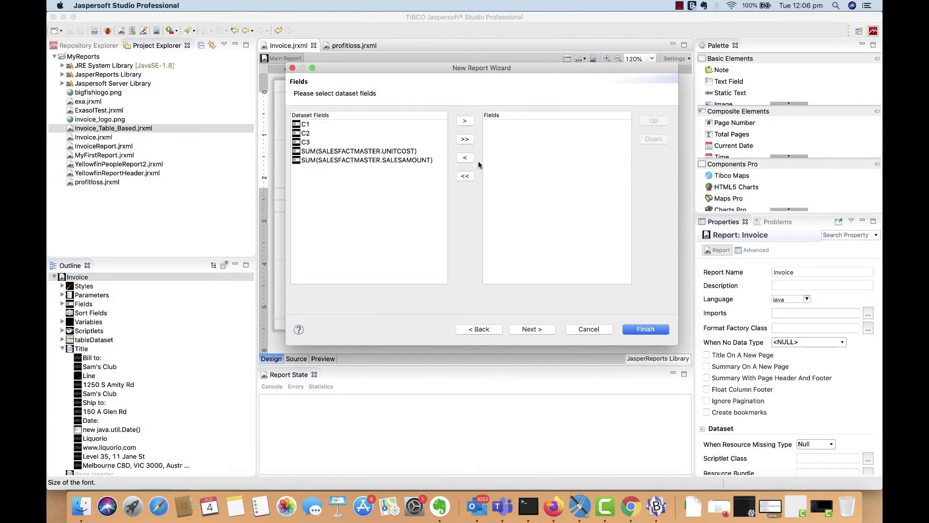
pyautogui.click(464, 140)
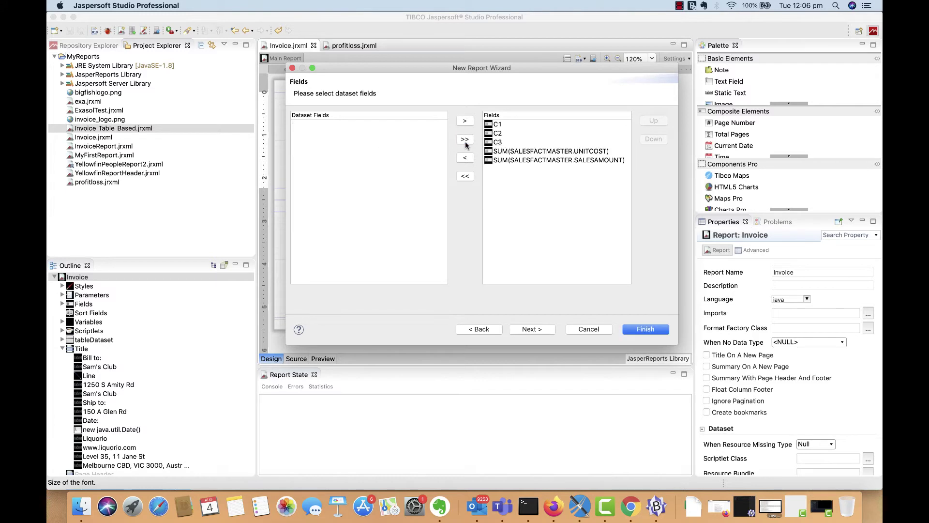
pyautogui.click(537, 330)
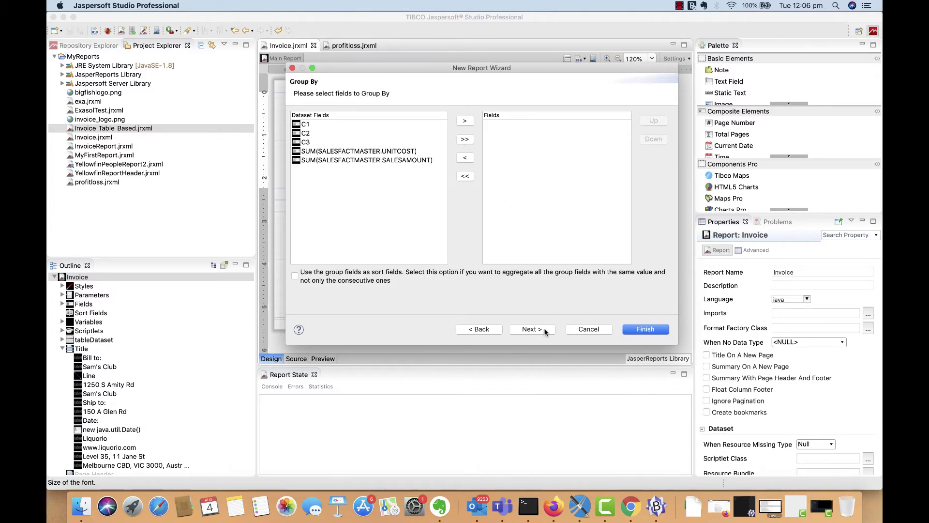
pyautogui.click(643, 333)
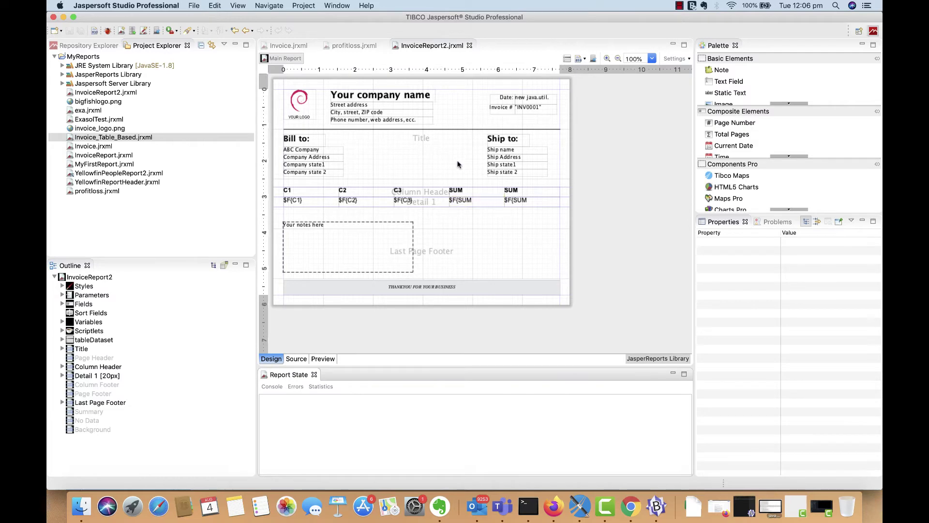
# Step: Return to the original Invoice.jrxml report and preview it with real invoice data
pyautogui.click(414, 97)
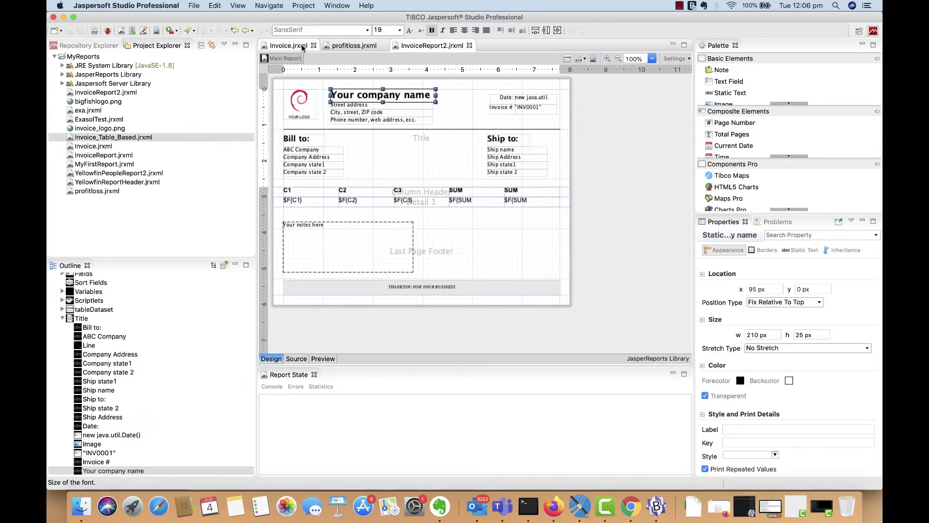
pyautogui.click(302, 47)
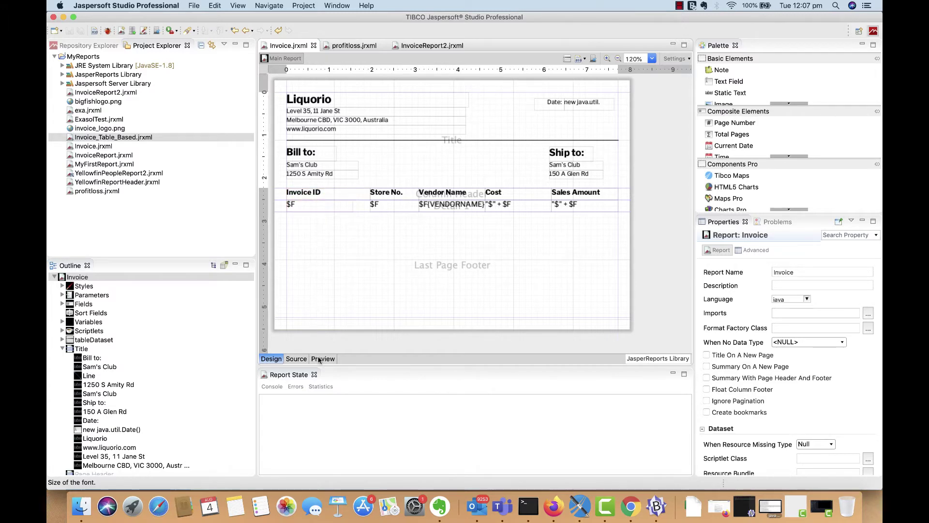
pyautogui.click(322, 359)
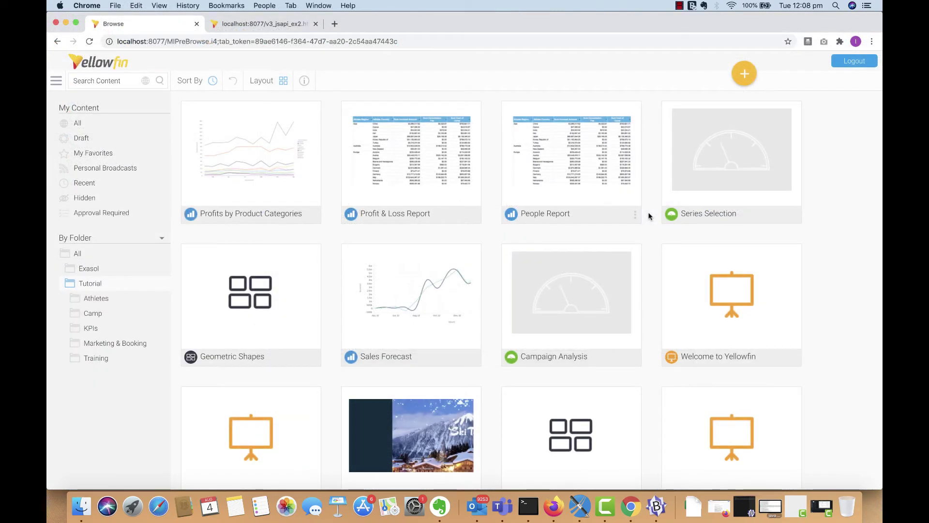
# Step: Create a new Advanced Authoring report using Jasper Reports on the Liquorio Exasol data source
pyautogui.click(732, 76)
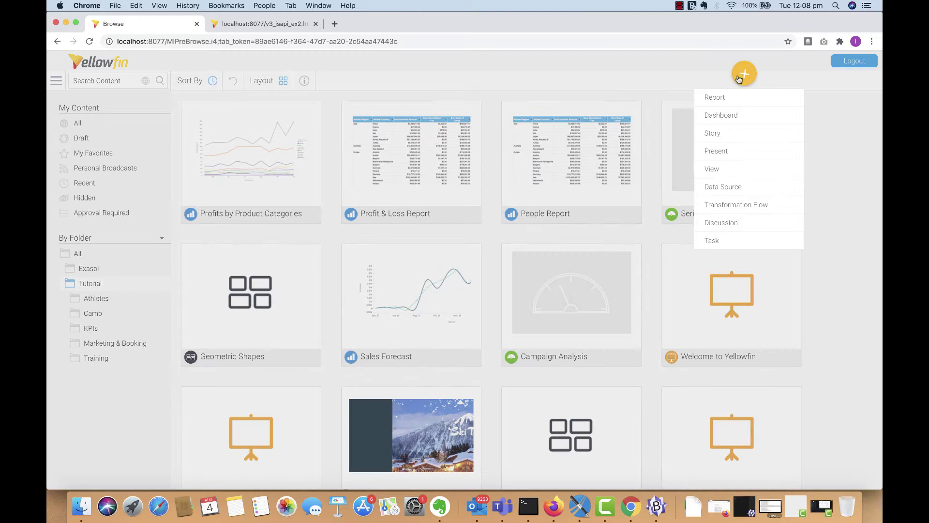
pyautogui.click(733, 99)
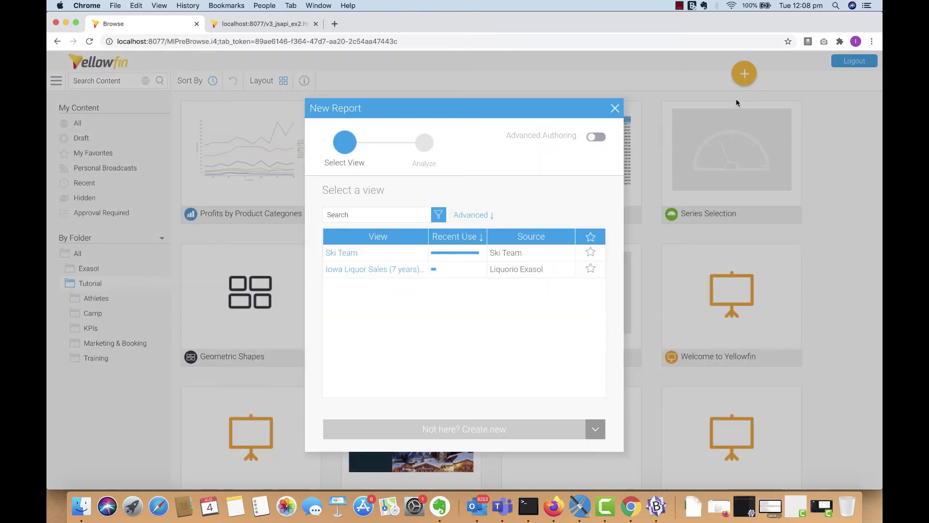
pyautogui.click(597, 137)
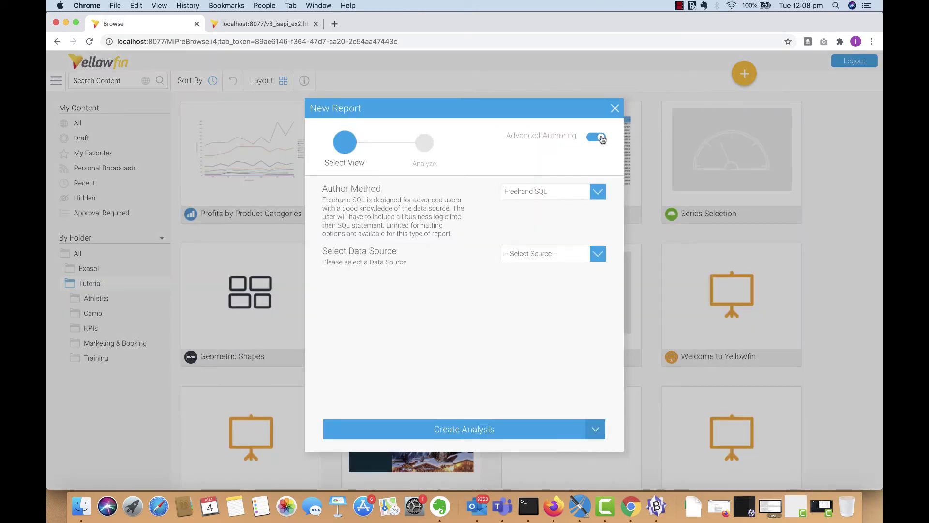
pyautogui.click(597, 192)
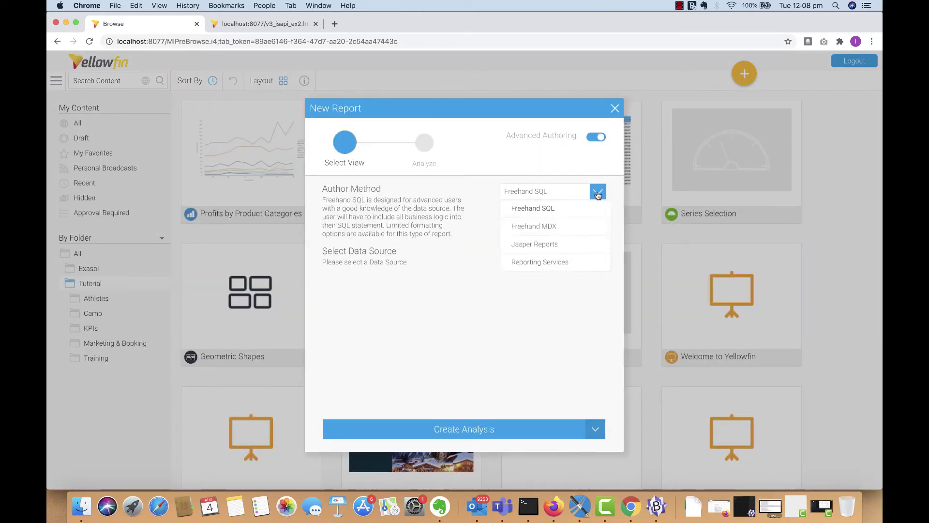
pyautogui.click(589, 243)
pyautogui.click(592, 223)
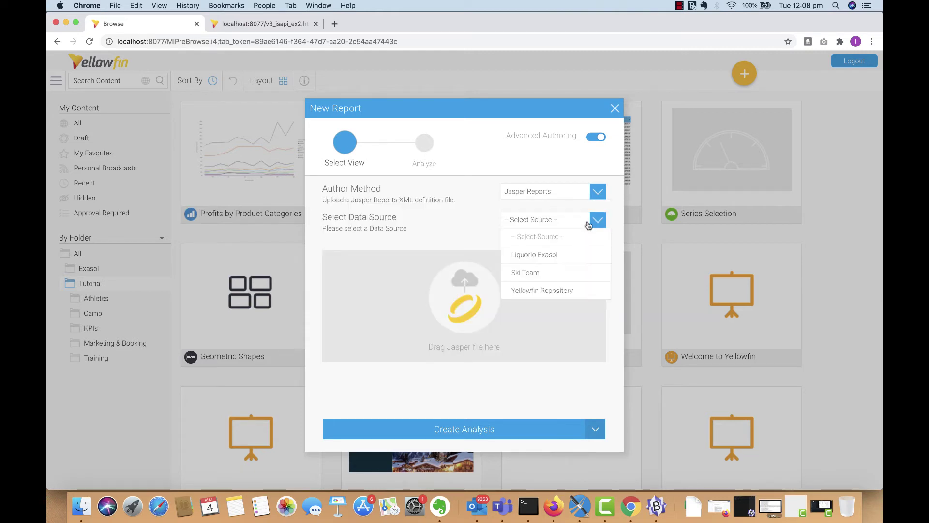
pyautogui.click(585, 255)
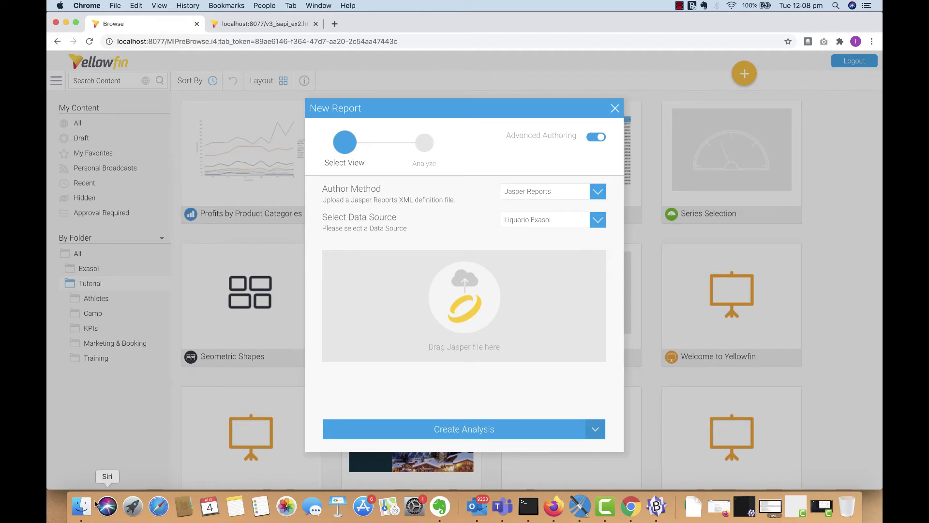
# Step: Upload Invoice.jrxml from the MyReports folder and build the report analysis from it
pyautogui.click(81, 506)
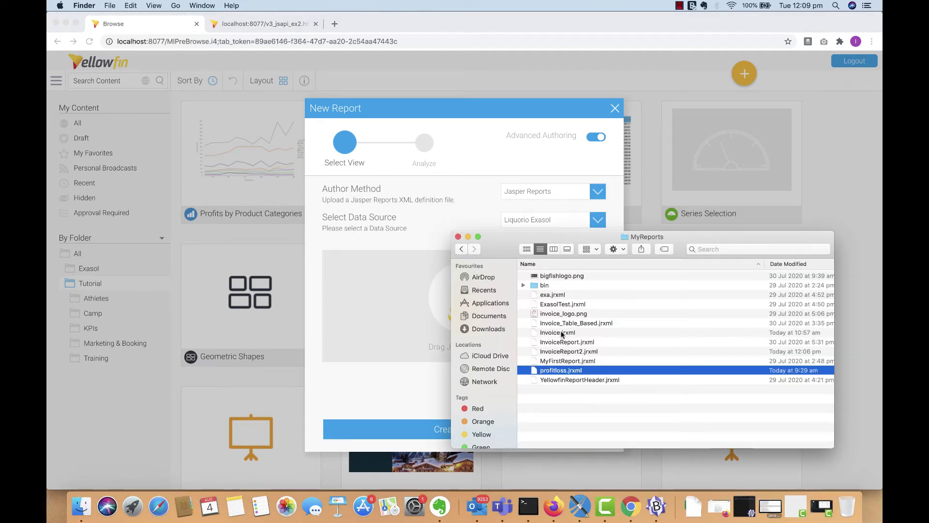
pyautogui.moveTo(561, 333); pyautogui.dragTo(426, 328)
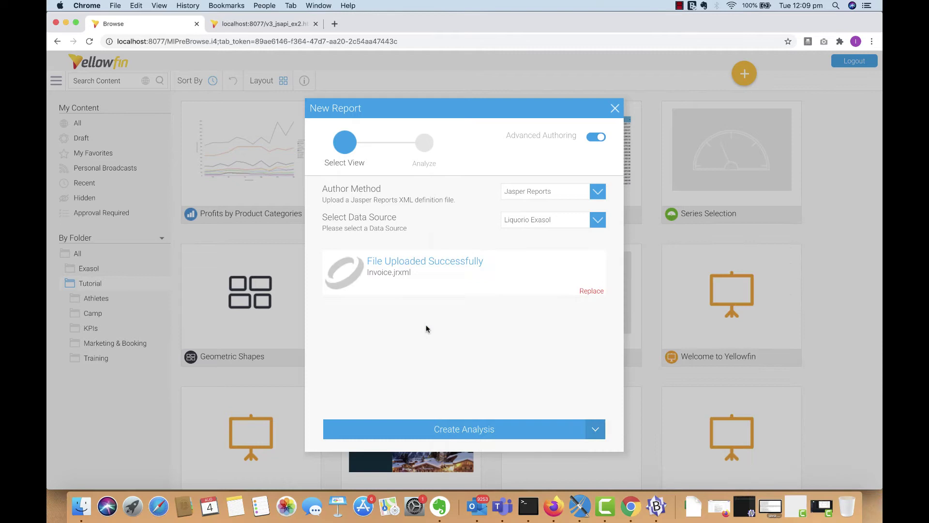
pyautogui.click(521, 428)
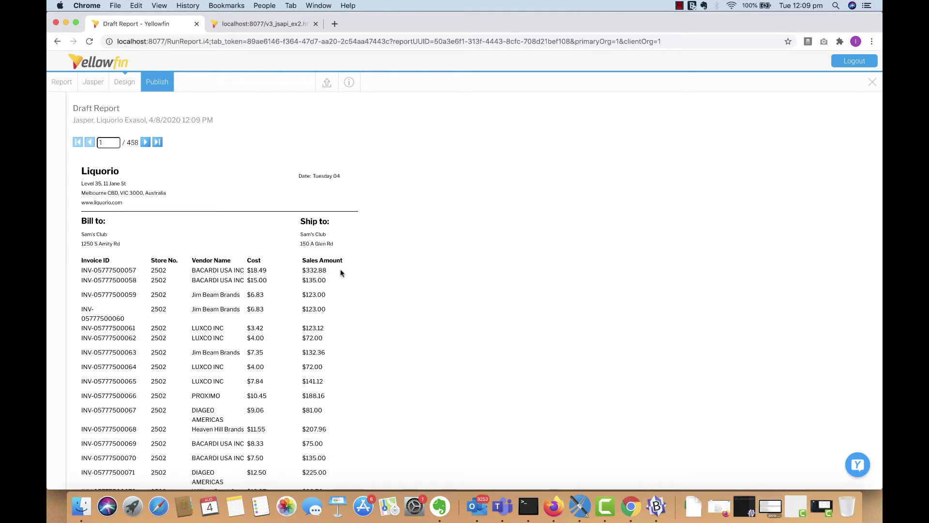
# Step: Publish the draft report as 'Invoice Report' and scroll through the saved report
pyautogui.click(162, 86)
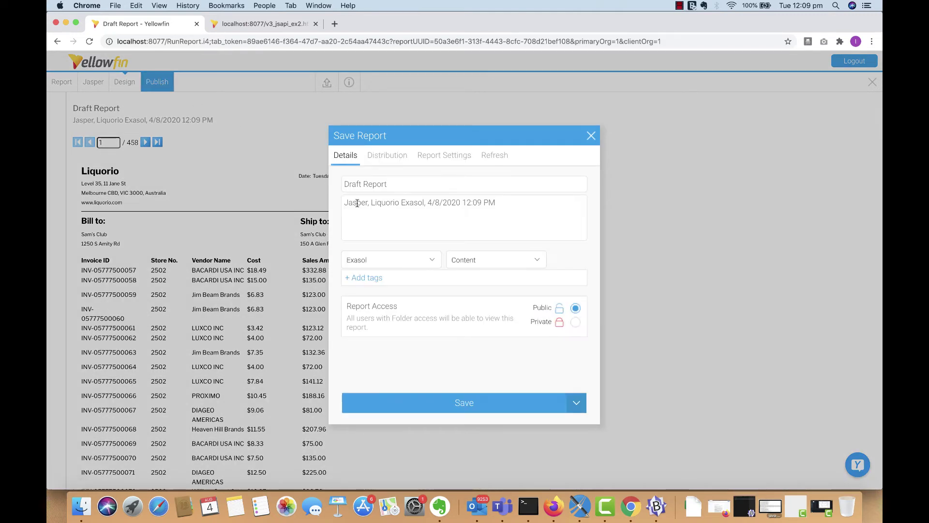
pyautogui.moveTo(395, 184); pyautogui.dragTo(342, 185)
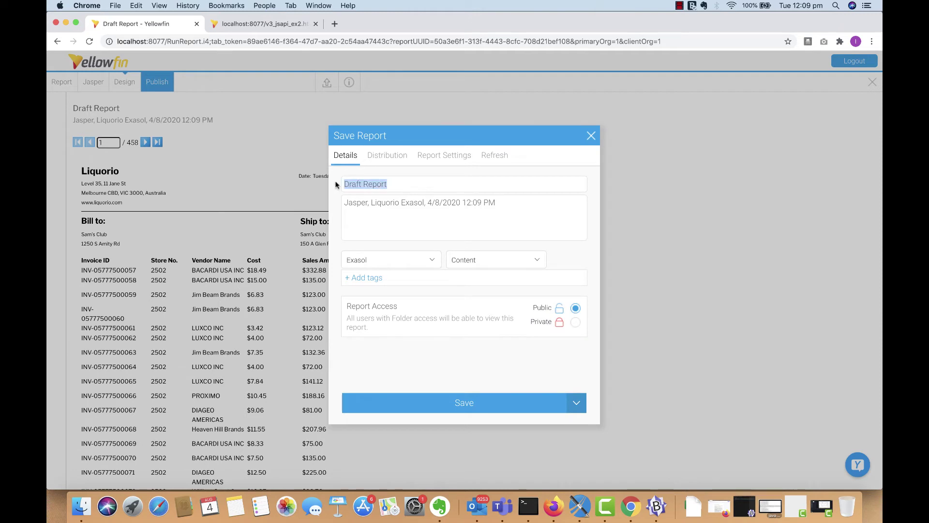
pyautogui.write('Invoice REpor')
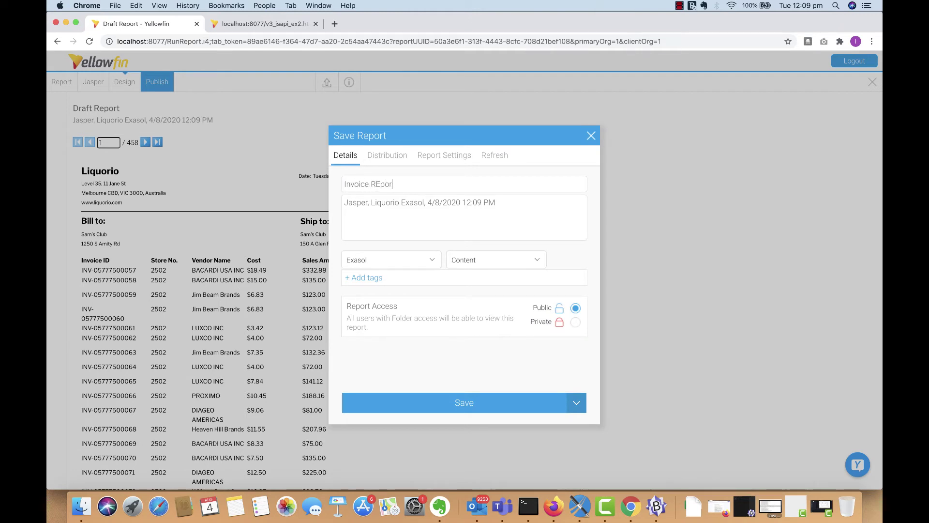
pyautogui.press('BackSpace')
pyautogui.press('BackSpace')
pyautogui.press('BackSpace')
pyautogui.press('BackSpace')
pyautogui.write('eport')
pyautogui.click(529, 404)
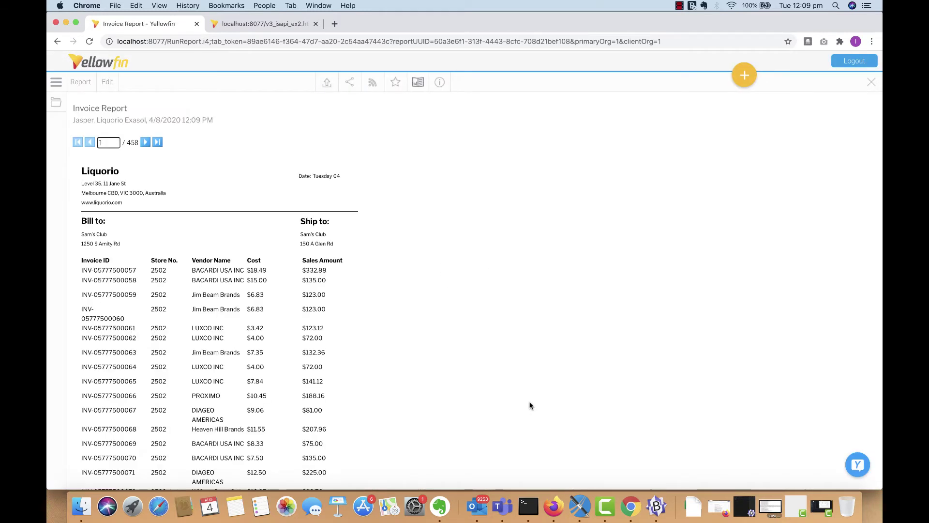
pyautogui.scroll(-5, 529, 405)
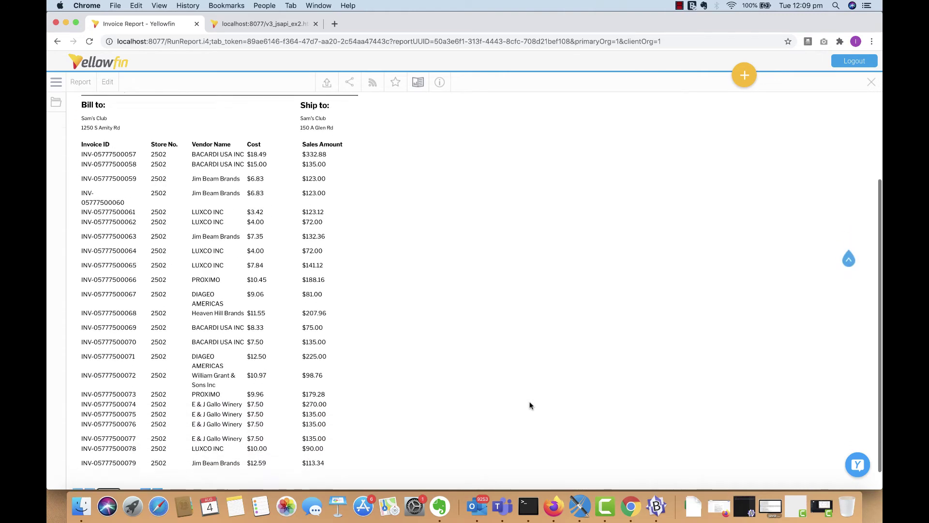
pyautogui.scroll(-1, 529, 405)
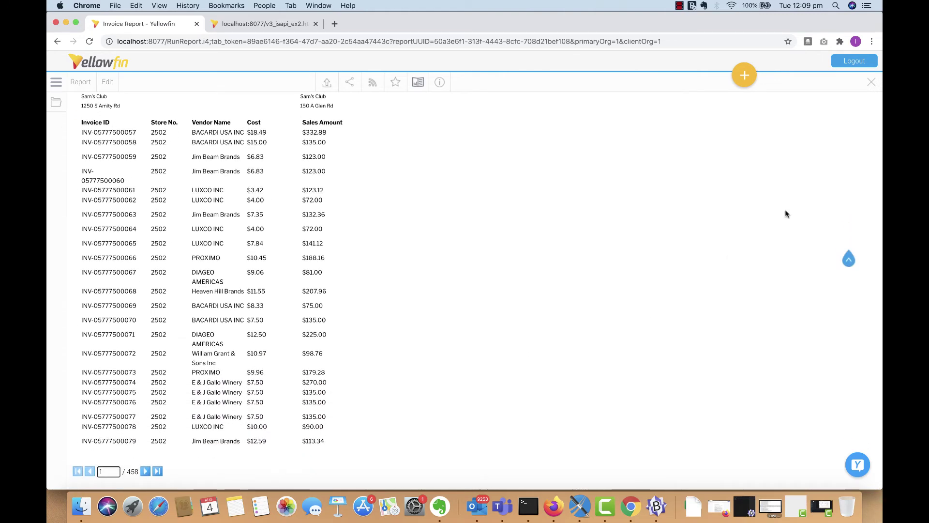
# Step: Close the Invoice Report and open the Profit & Loss Report
pyautogui.click(871, 83)
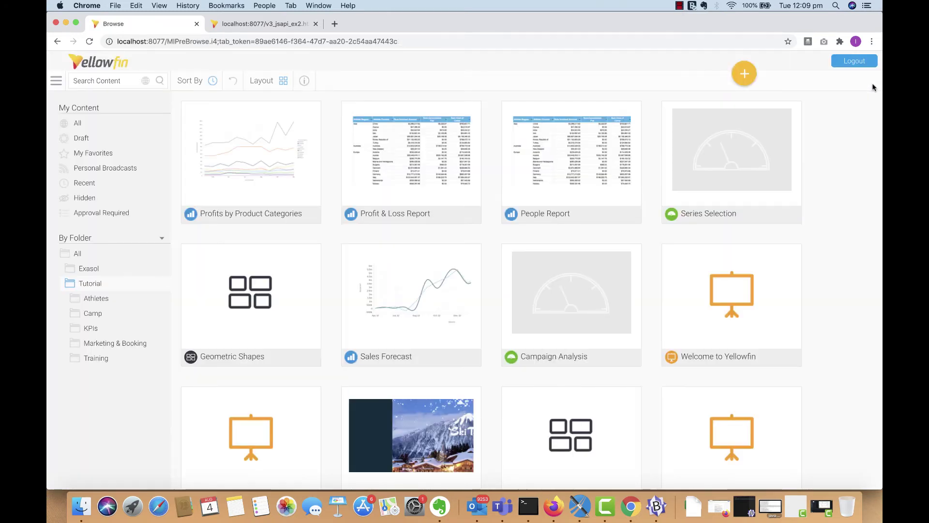
pyautogui.click(432, 190)
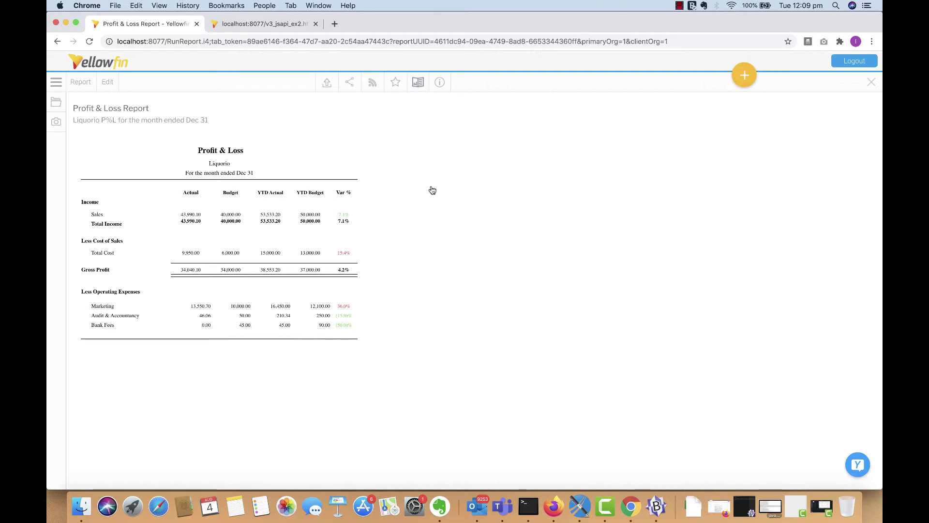
# Step: Check the P&L export settings, then open Share > Embed and select the JsAPI script code
pyautogui.click(327, 85)
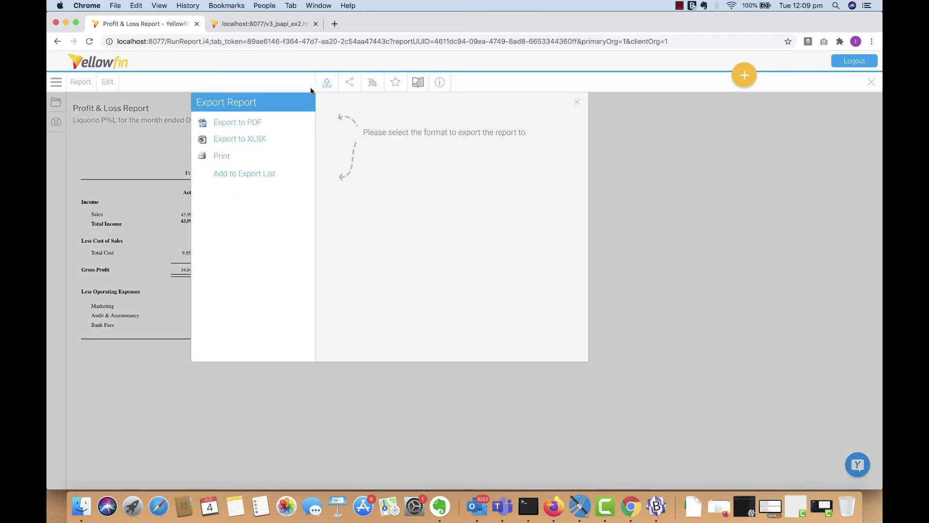
pyautogui.click(256, 125)
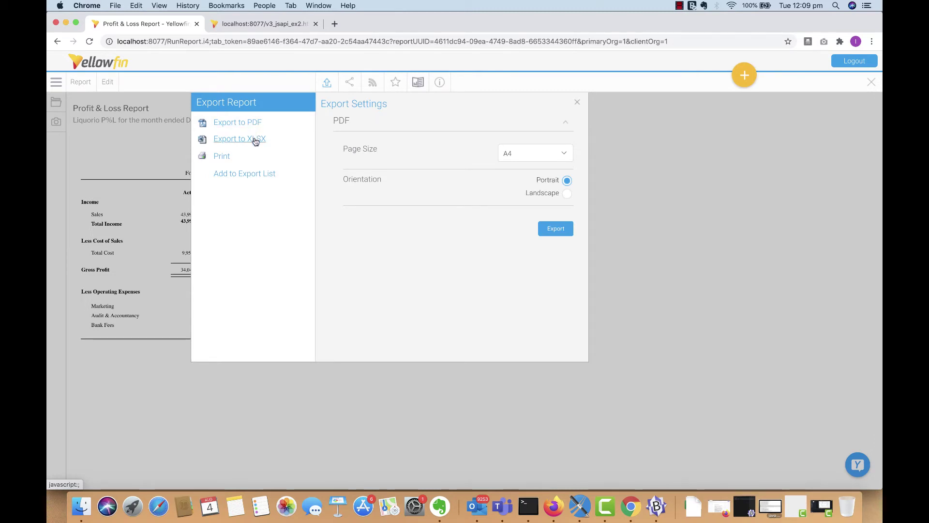
pyautogui.click(350, 82)
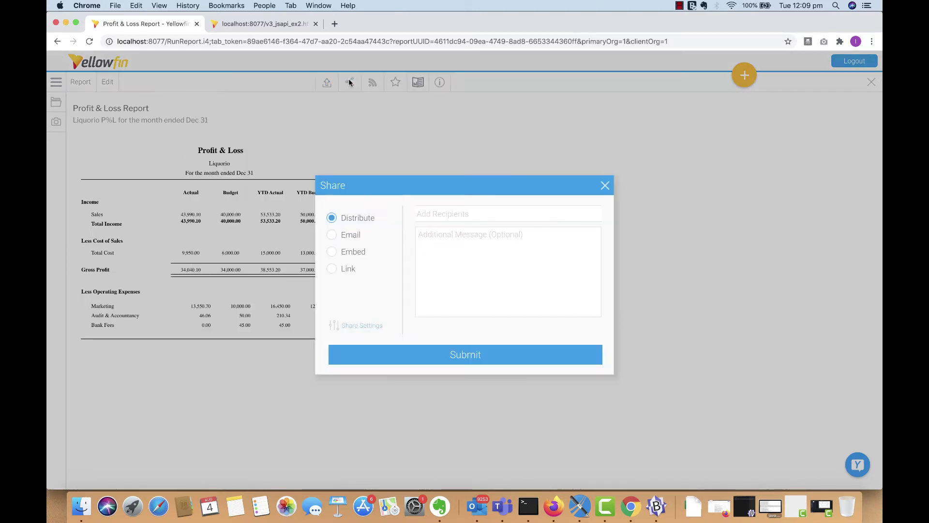
pyautogui.click(431, 213)
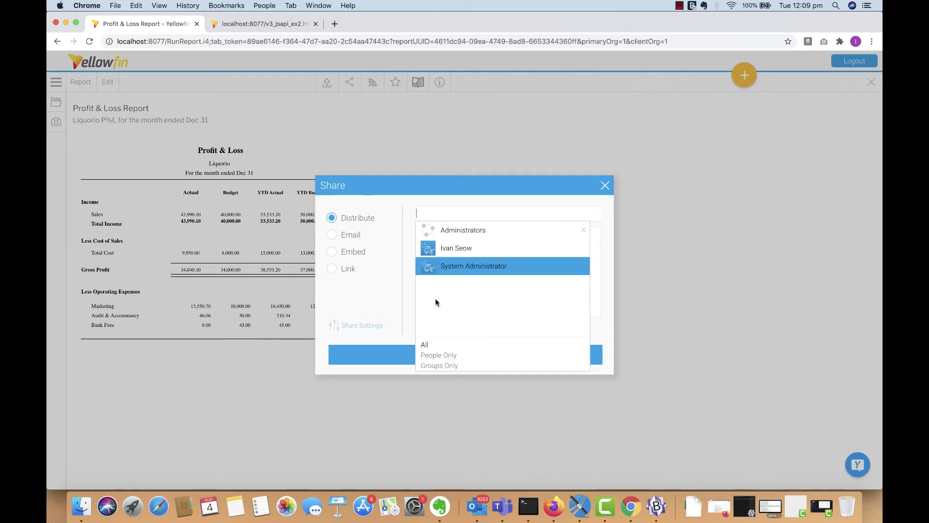
pyautogui.click(359, 240)
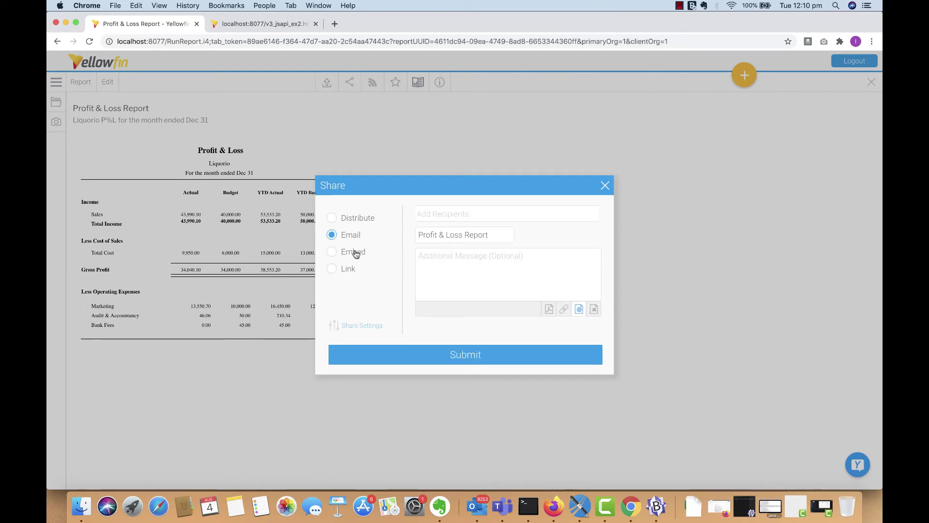
pyautogui.click(356, 252)
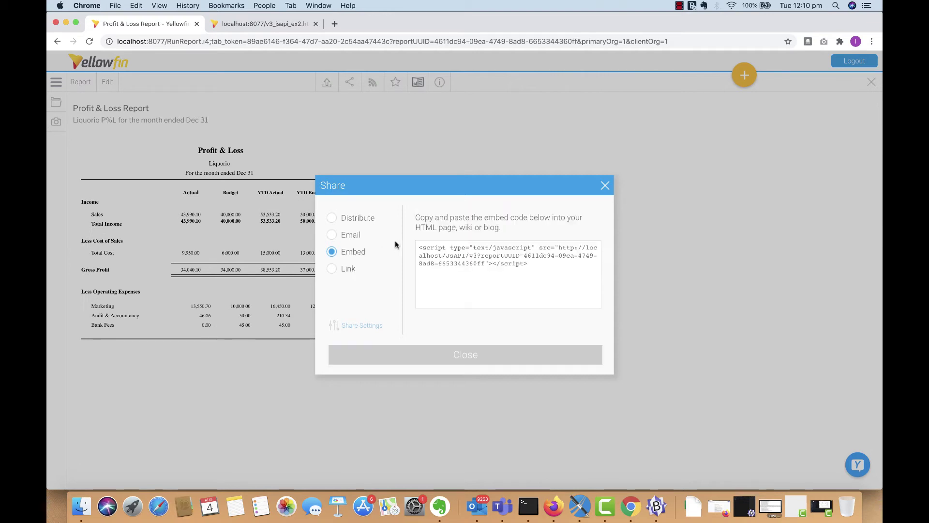
pyautogui.click(522, 261)
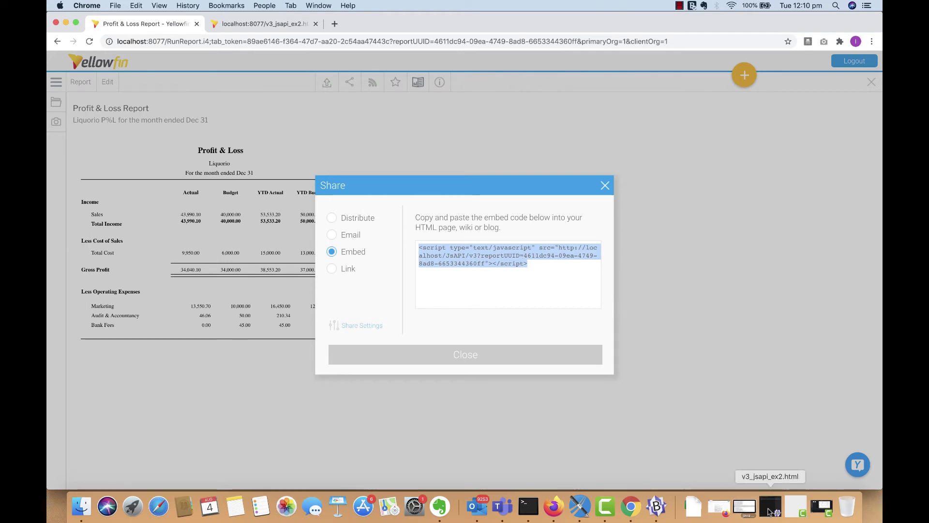
# Step: Check the embed script in v3_jsapi_ex2.html in BBEdit and view the rendered Profit & Loss report in Chrome
pyautogui.click(770, 510)
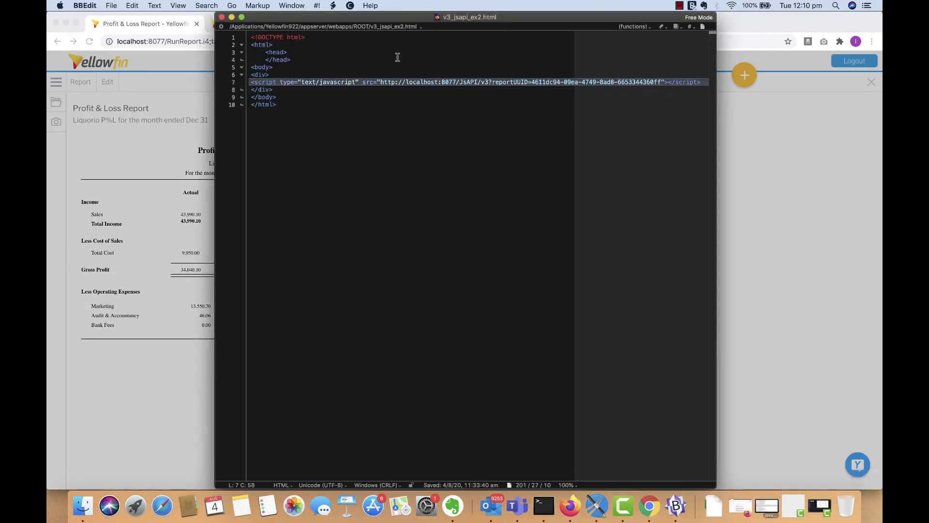
pyautogui.click(211, 28)
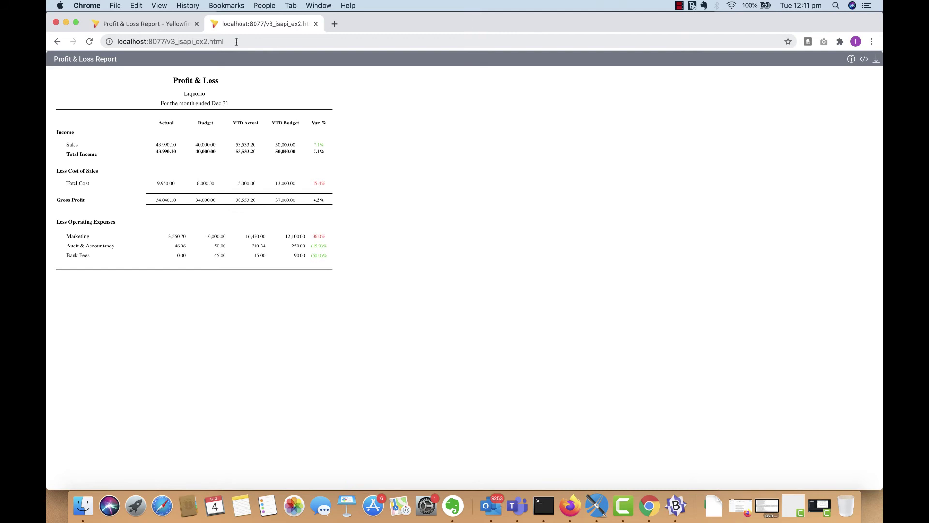
pyautogui.click(166, 22)
# Step: Start a new email broadcast of the Profit & Loss Report and add one recipient
pyautogui.click(603, 189)
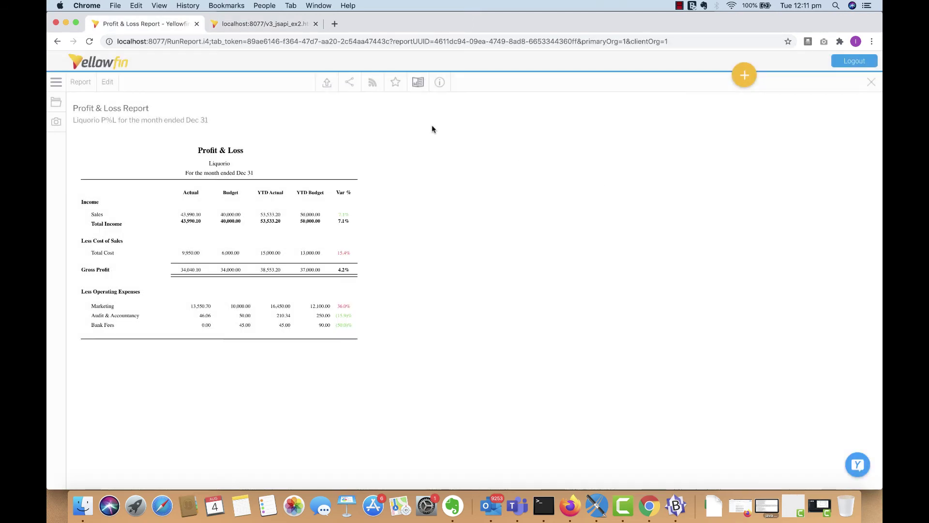
pyautogui.click(374, 86)
pyautogui.click(687, 327)
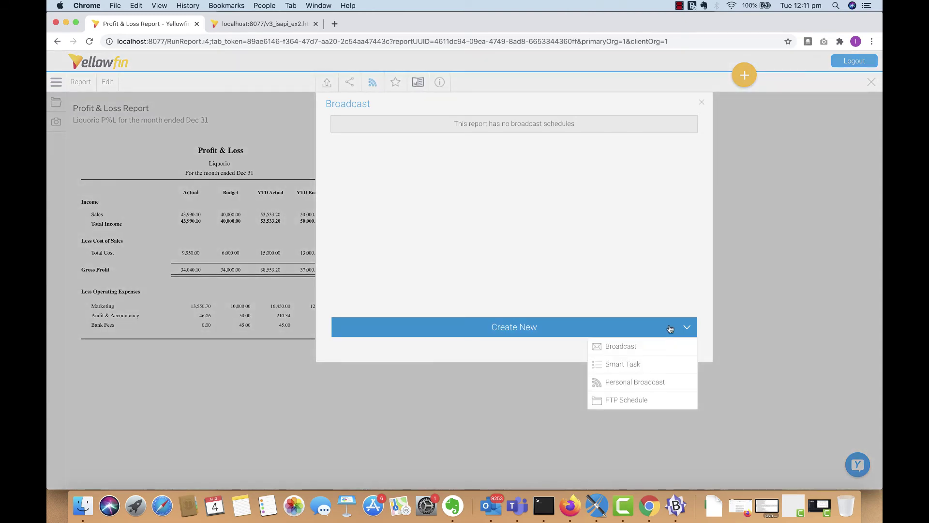
pyautogui.click(666, 350)
pyautogui.click(478, 90)
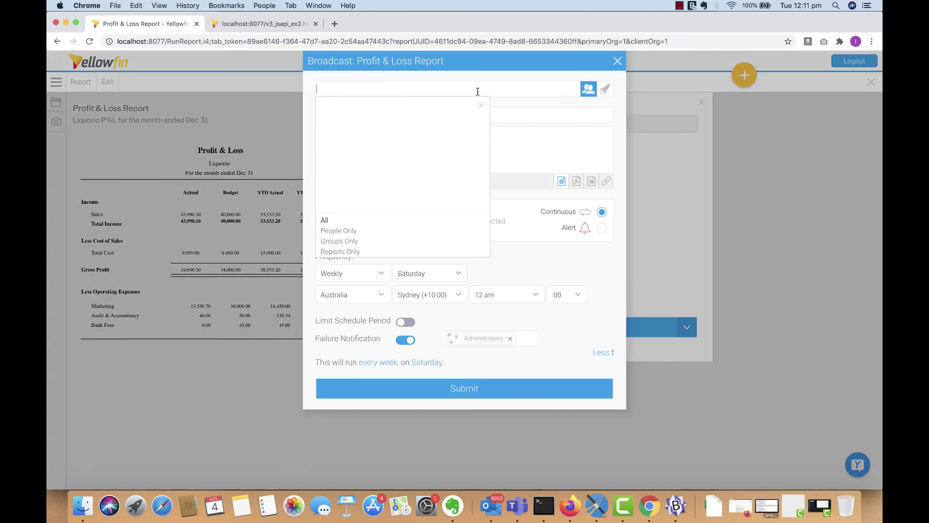
pyautogui.click(386, 121)
# Step: Set subject 'Profit & Loss Report', body 'This is the report you requested', and PDF attachment format
pyautogui.click(386, 116)
pyautogui.write('Proi')
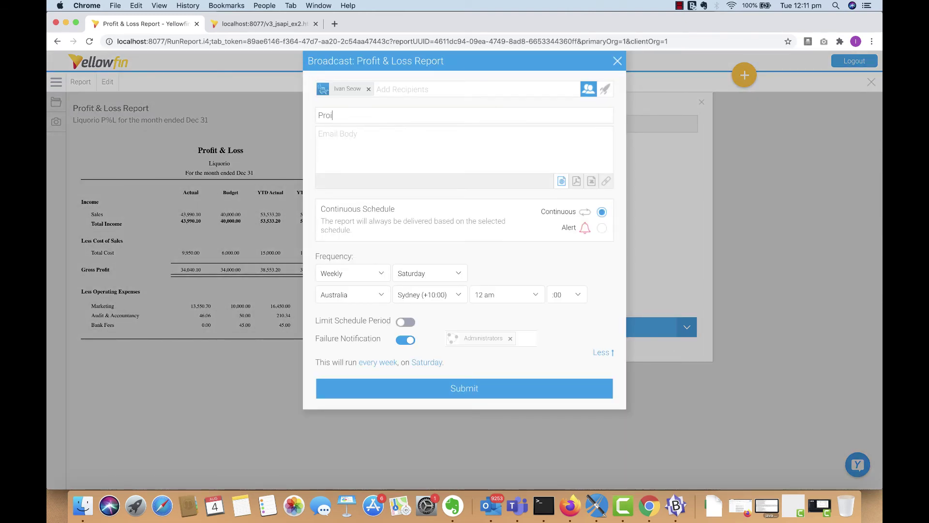
pyautogui.press('BackSpace')
pyautogui.write('fit & Loss Report')
pyautogui.press('Tab')
pyautogui.write('This is the report you reques')
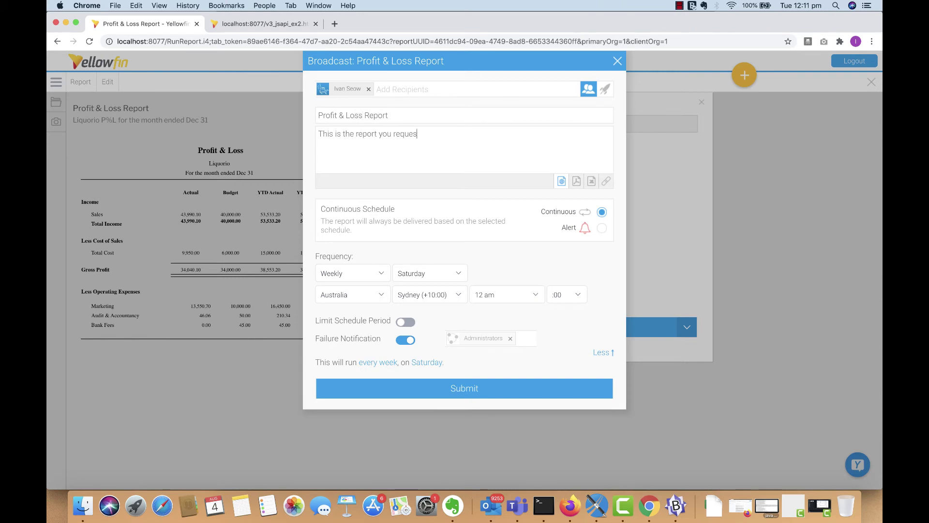
pyautogui.write('ted')
pyautogui.click(577, 182)
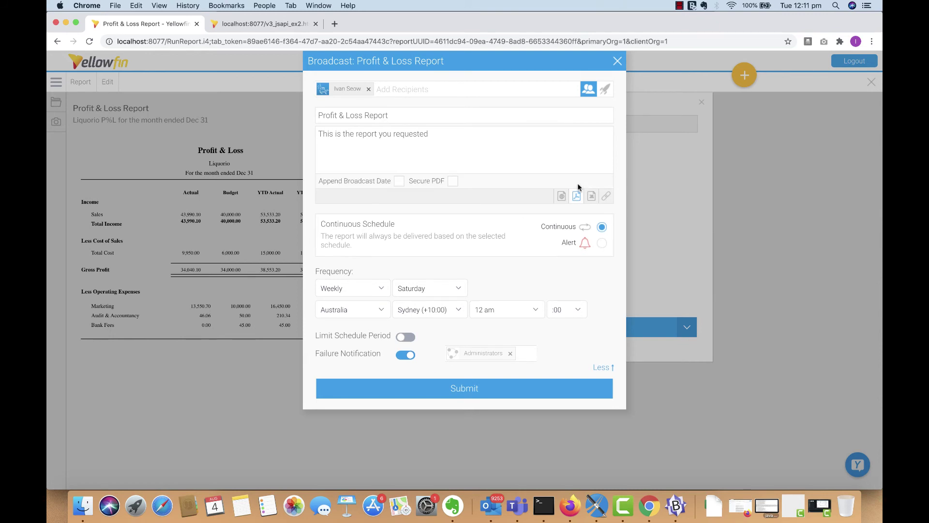
# Step: Set the broadcast frequency to Once and submit the schedule
pyautogui.click(377, 291)
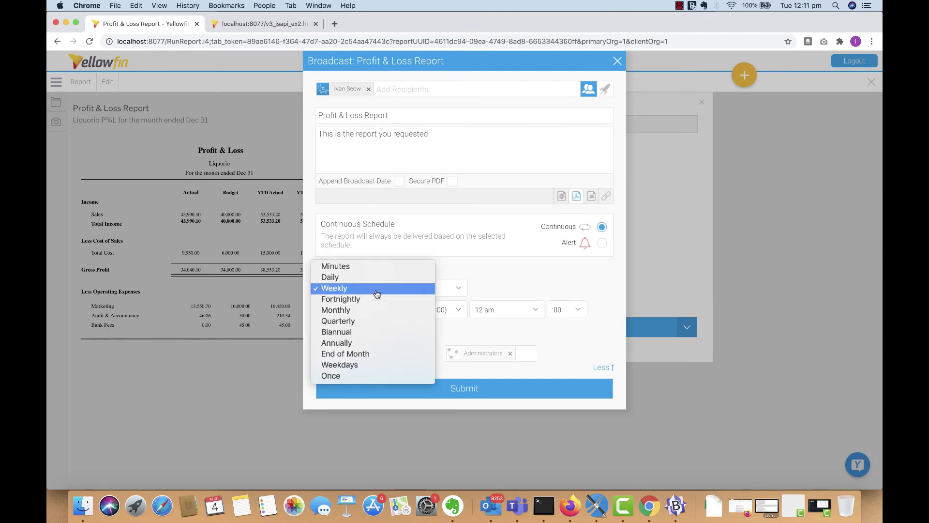
pyautogui.click(375, 376)
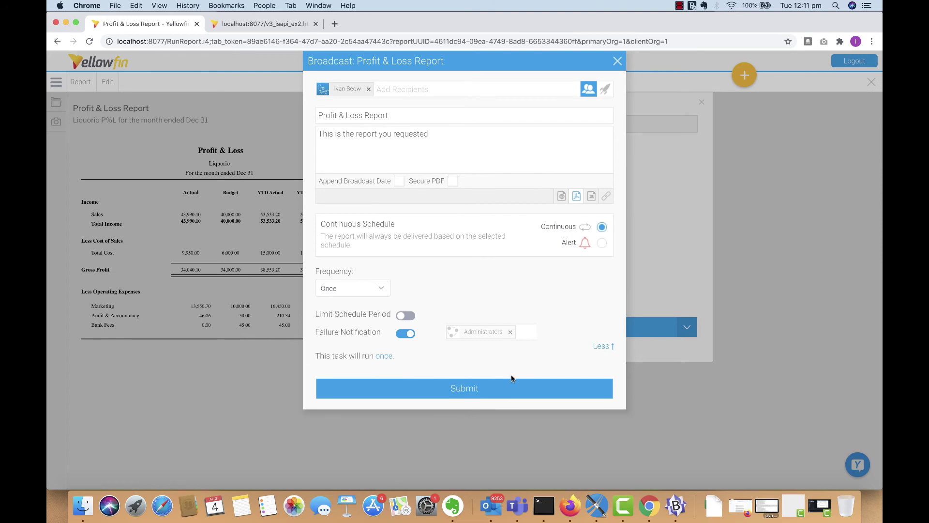
pyautogui.click(555, 396)
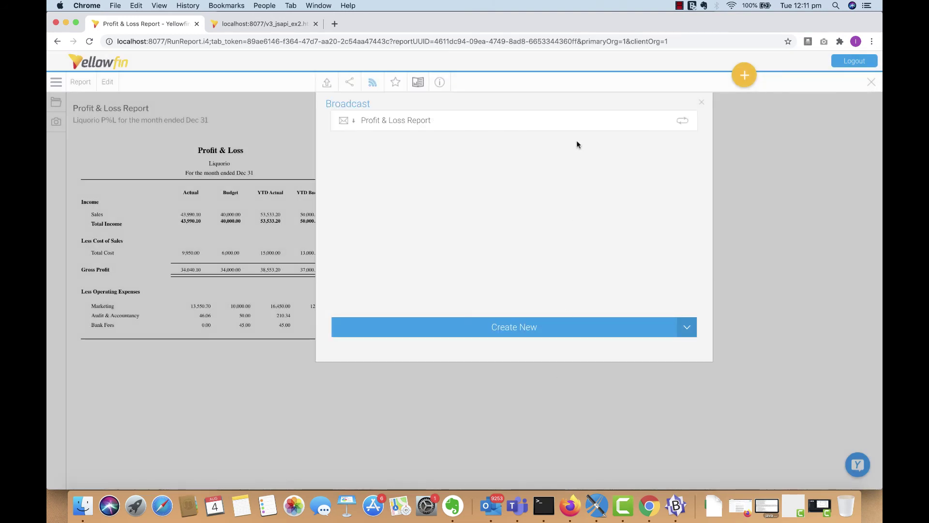
pyautogui.click(576, 125)
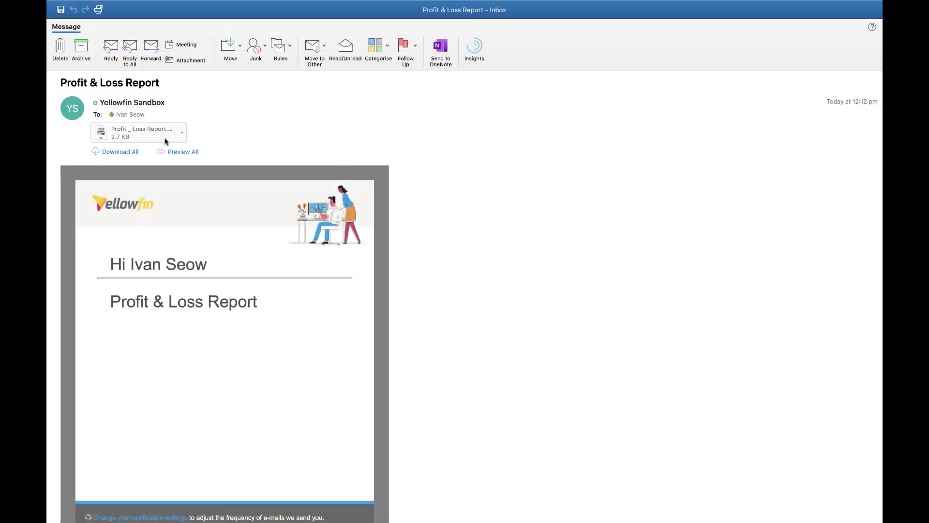
# Step: Preview the Profit _ Loss Report.pdf attachment from the broadcast email in Outlook
pyautogui.click(165, 140)
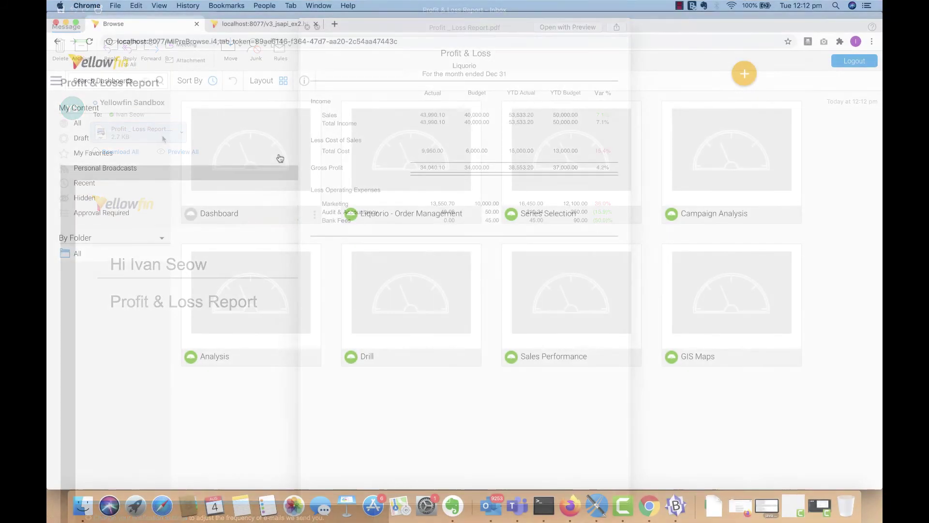
# Step: In the Dashboard editor, drag the Profit & Loss Report from the Recent reports onto the canvas
pyautogui.click(308, 173)
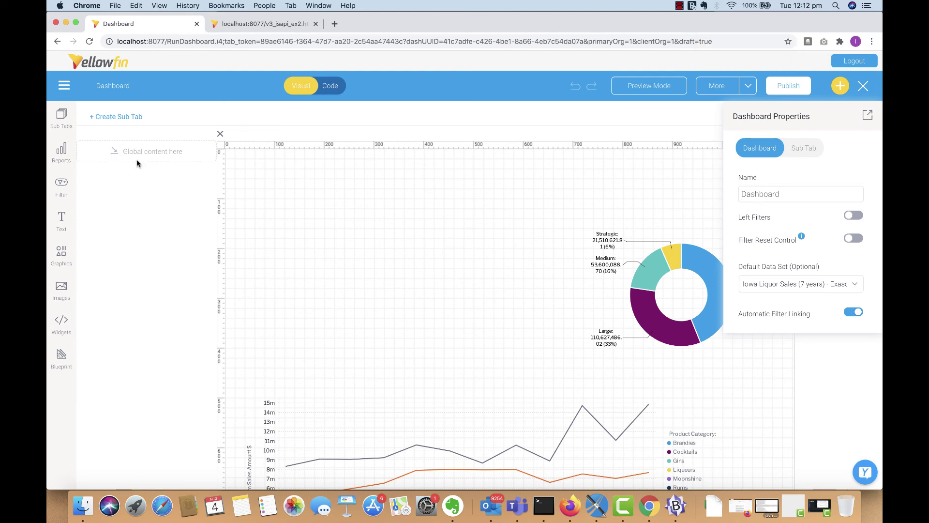
pyautogui.click(61, 152)
pyautogui.click(88, 155)
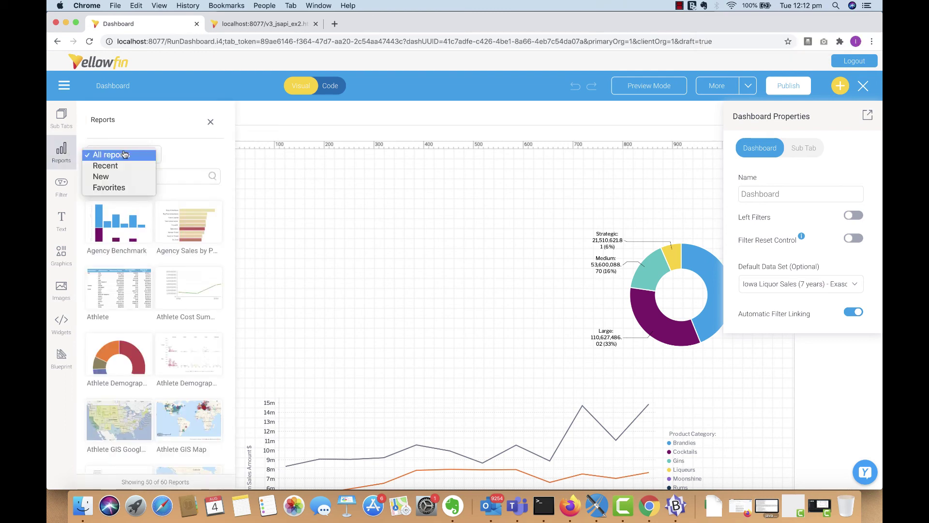
pyautogui.click(123, 166)
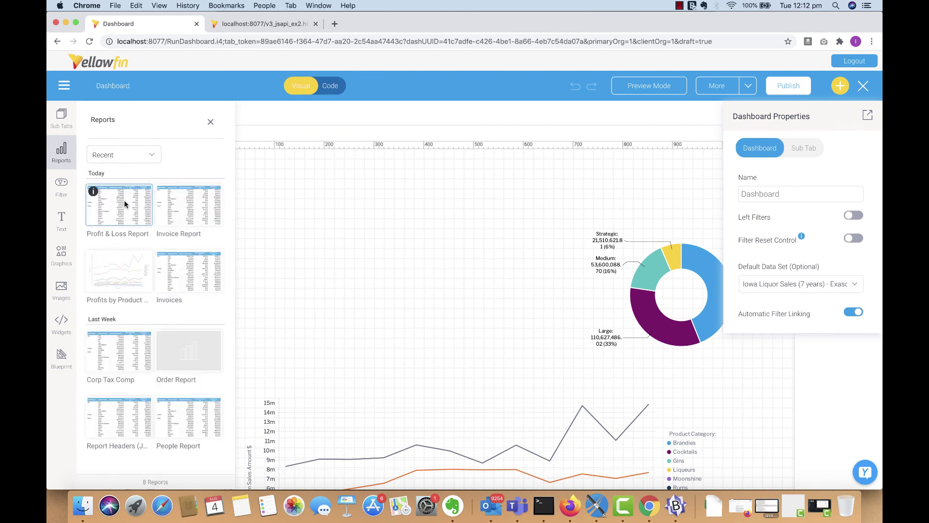
pyautogui.moveTo(126, 209); pyautogui.dragTo(301, 209)
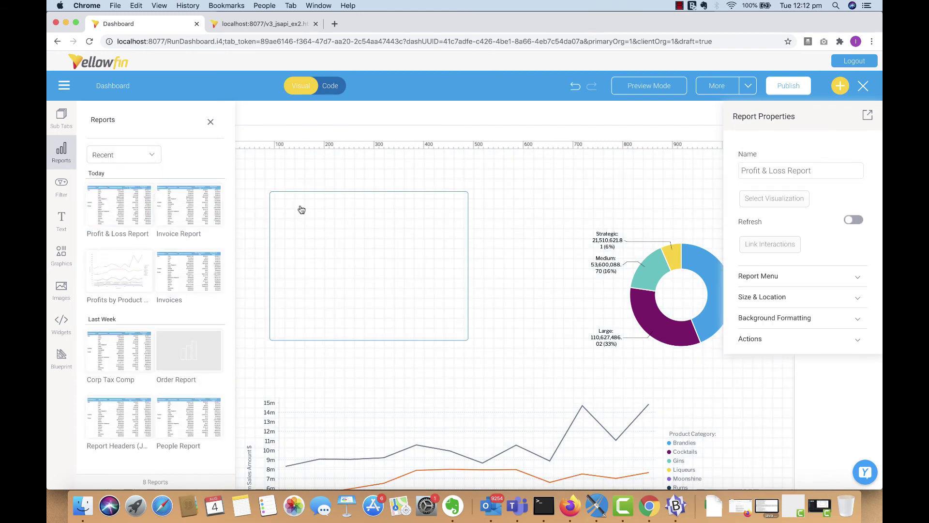
# Step: Position the Profit & Loss Report beside the donut chart and enlarge it to show every column
pyautogui.click(210, 123)
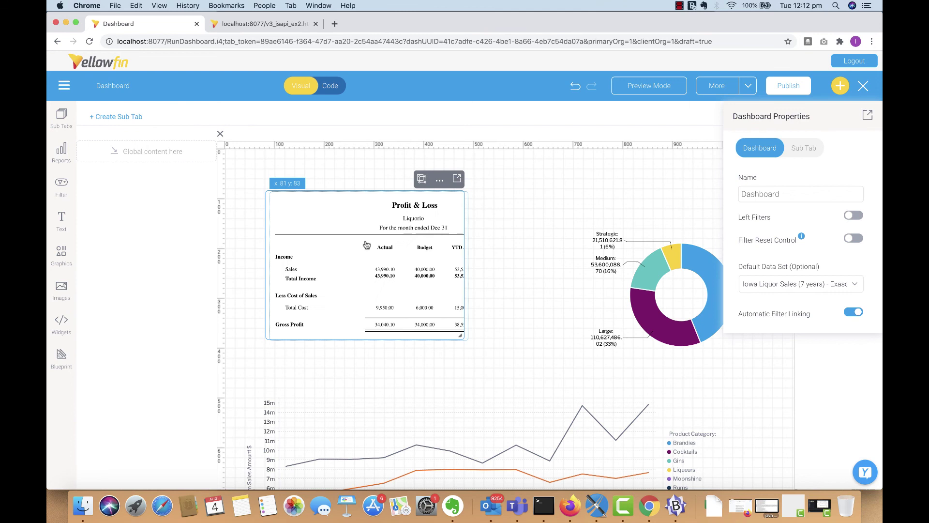
pyautogui.moveTo(390, 256); pyautogui.dragTo(349, 235)
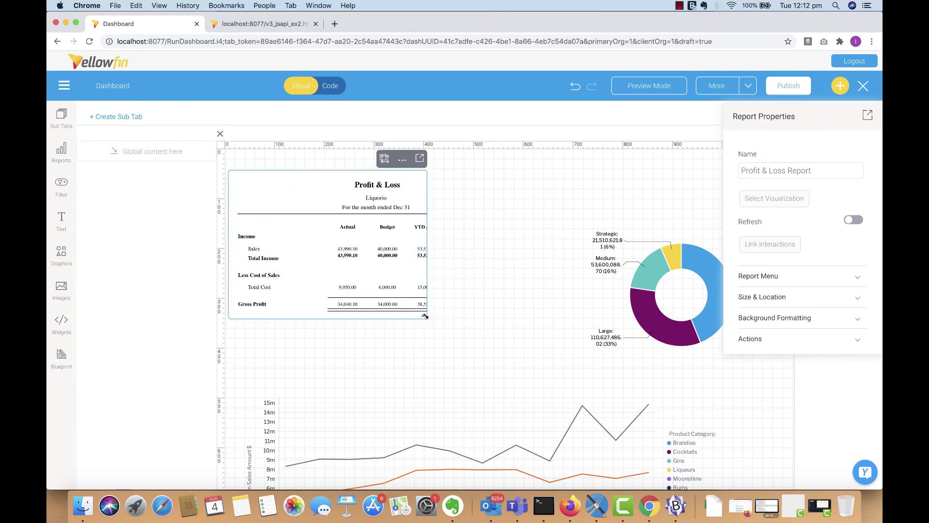
pyautogui.moveTo(424, 315); pyautogui.dragTo(575, 376)
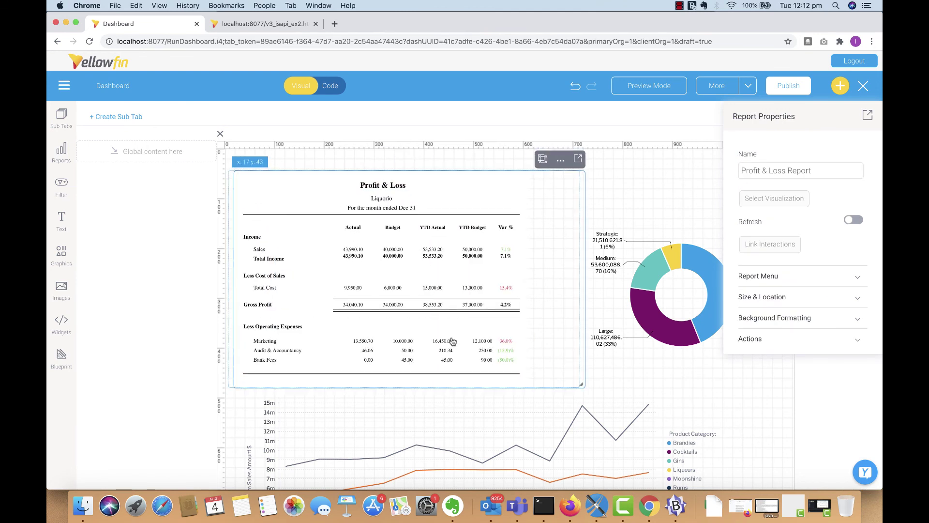
pyautogui.moveTo(440, 340); pyautogui.dragTo(485, 347)
# Step: Publish the Dashboard with Public access into the Tutorial > Marketing & Booking folder
pyautogui.click(667, 86)
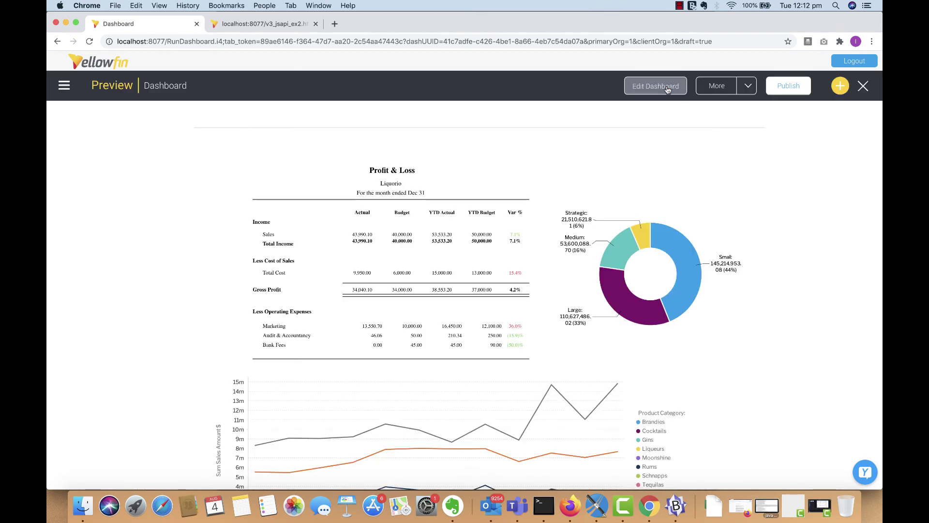
pyautogui.click(788, 85)
pyautogui.click(405, 264)
pyautogui.click(426, 270)
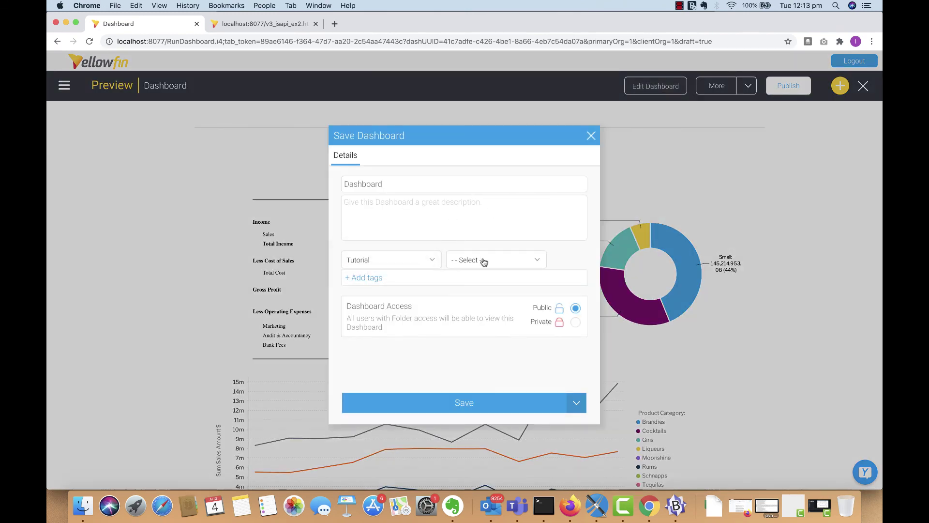
pyautogui.click(481, 260)
pyautogui.click(486, 304)
pyautogui.click(487, 401)
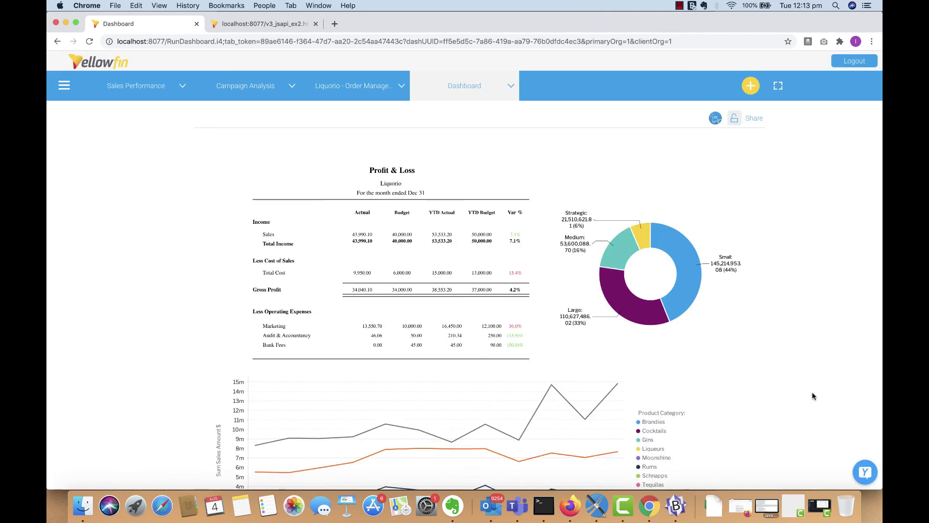
pyautogui.scroll(-2, 812, 393)
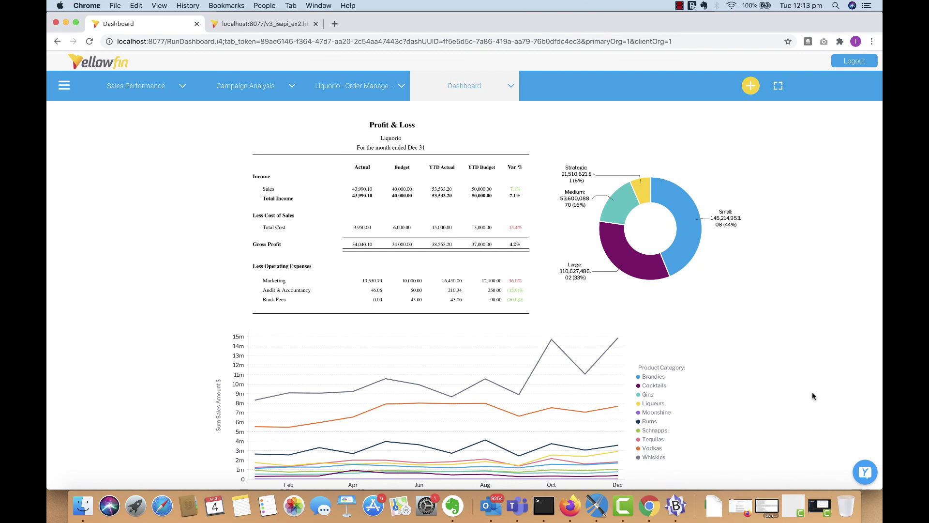